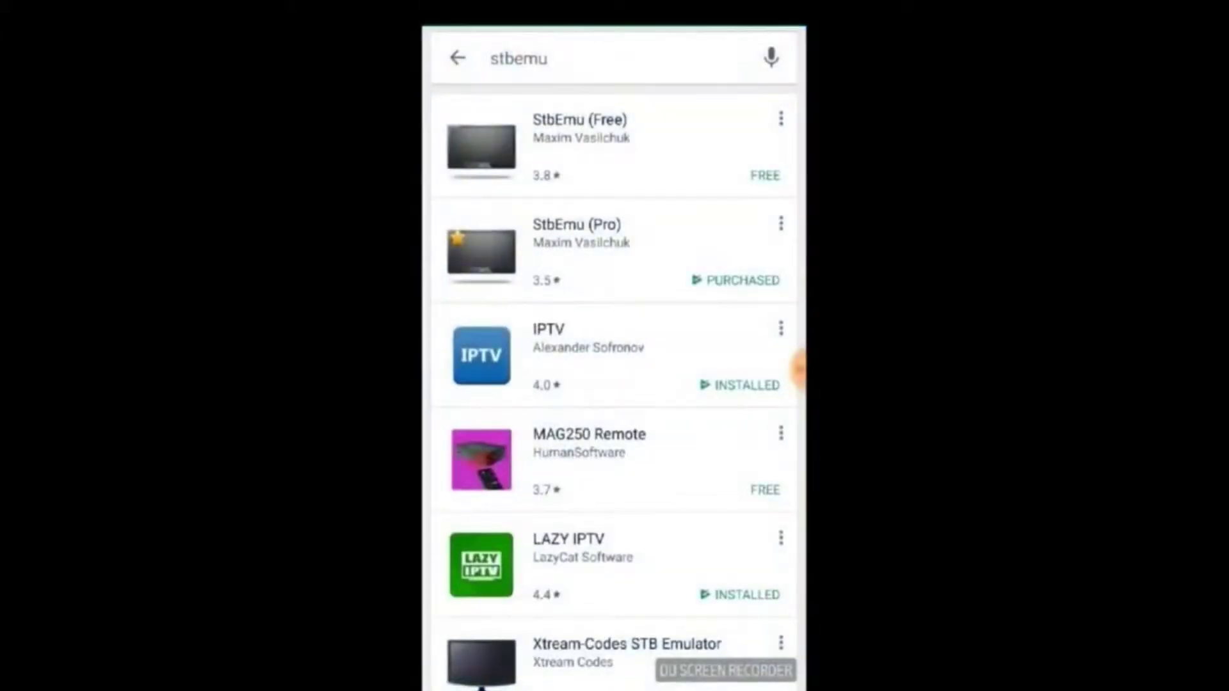
Step: Open the StbEmu (Pro) Play Store page, then return to the stbemu search results
click(576, 250)
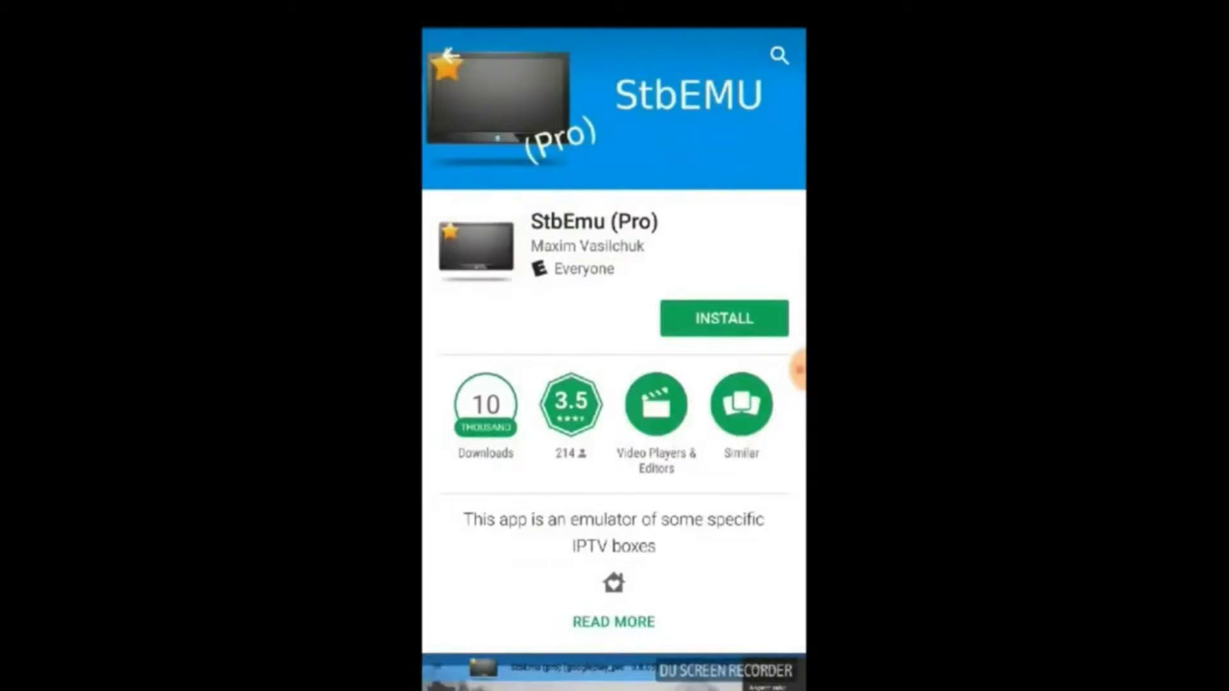
key(Escape)
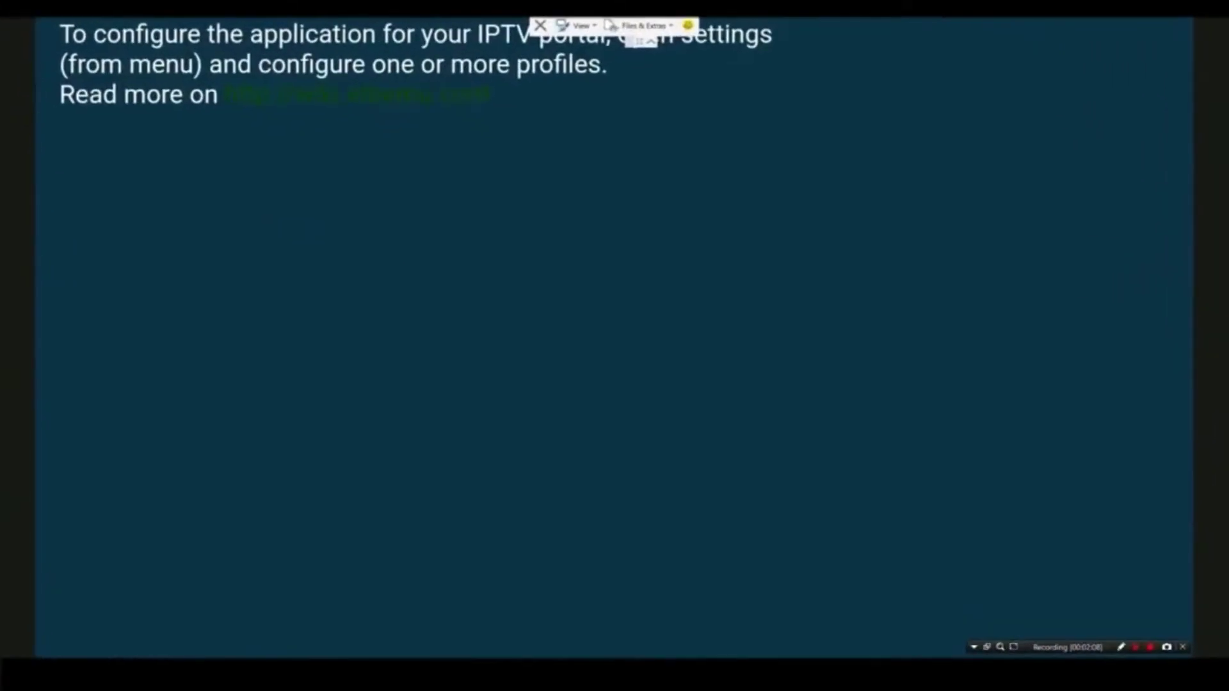
Step: Open StbEmu's Settings from the Menu and move down to the Profiles section
key(Menu)
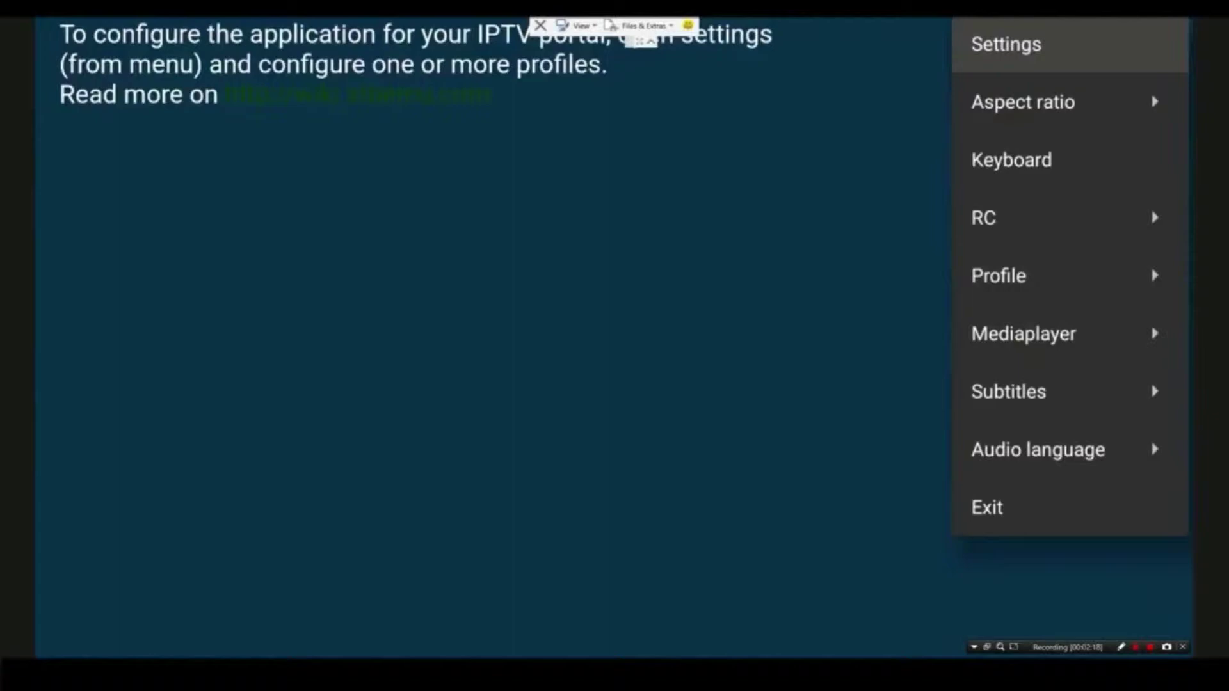
key(Return)
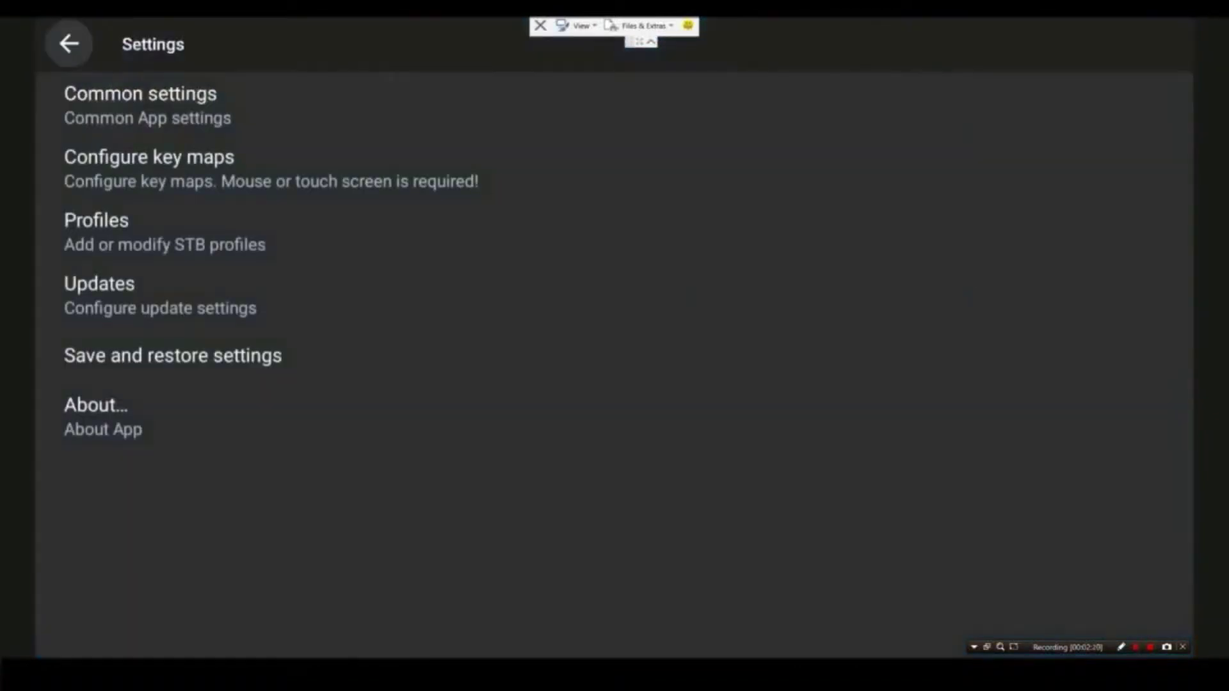
key(Down)
key(Down)
key(Down)
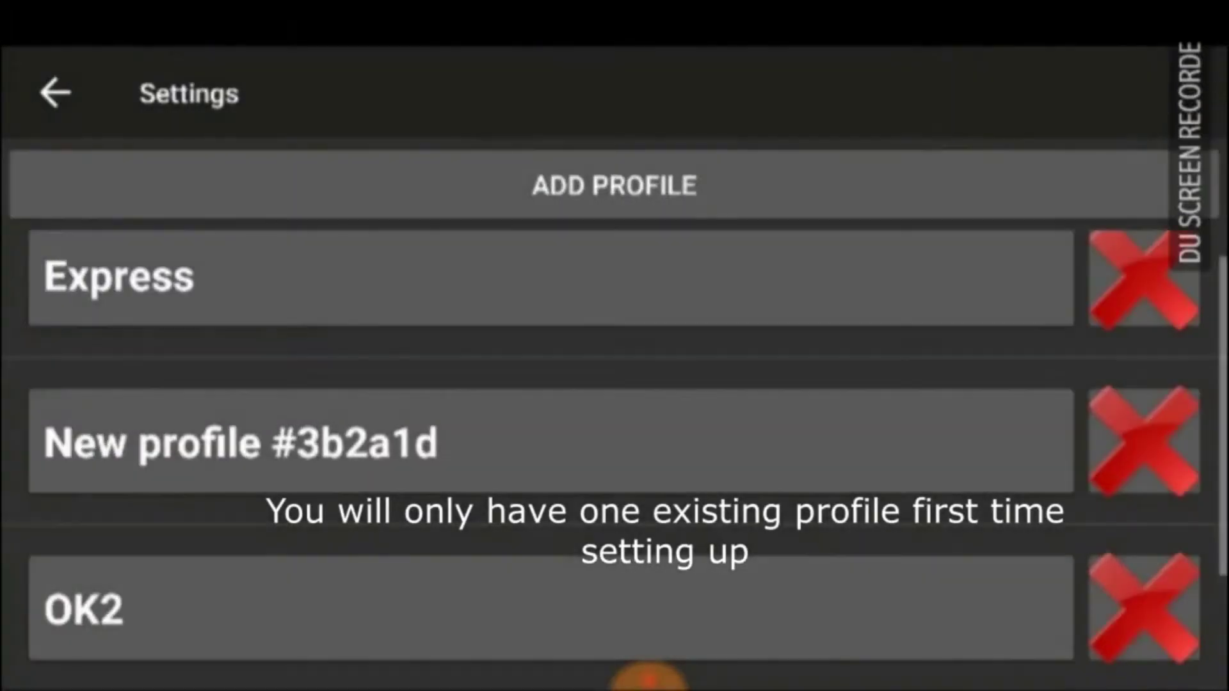
Step: Open the Portal URL field of New profile #3b2a1d and clear the old address
click(320, 441)
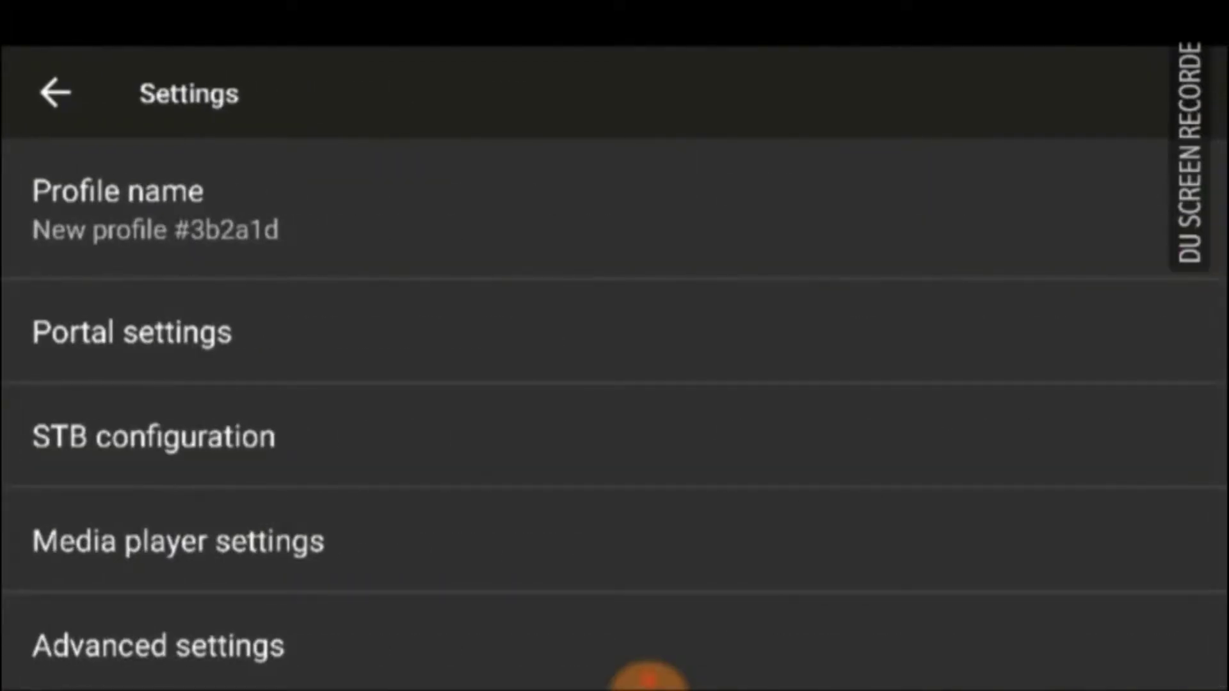
click(131, 332)
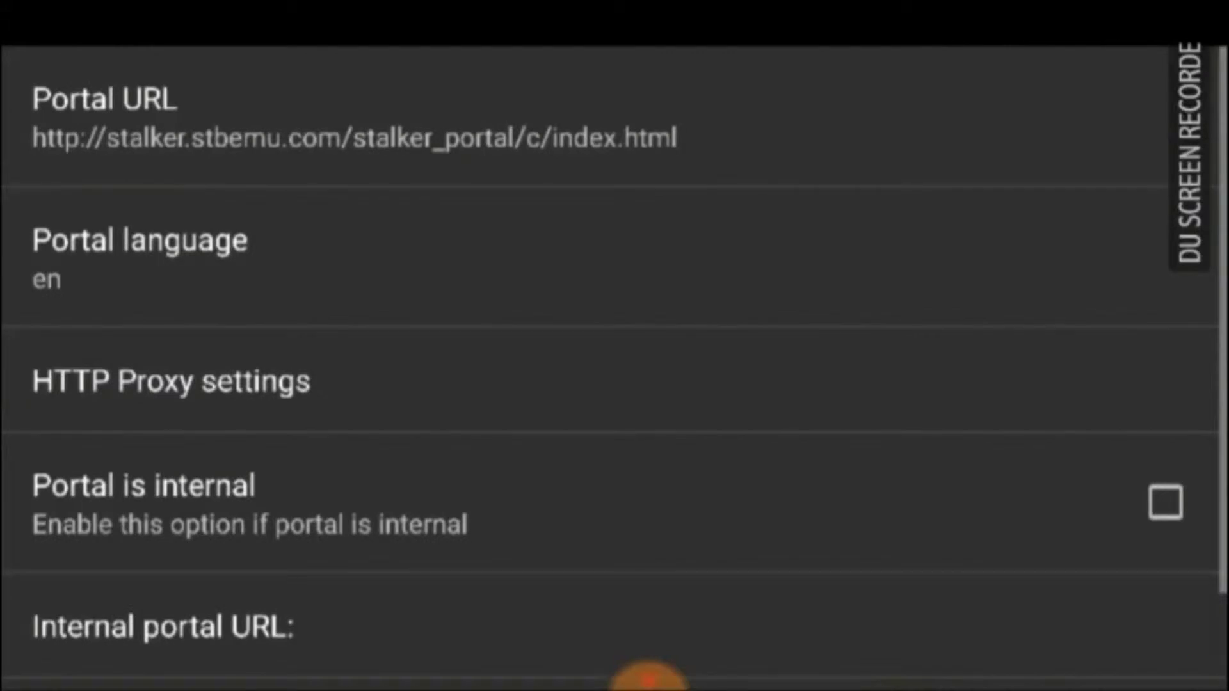
click(352, 118)
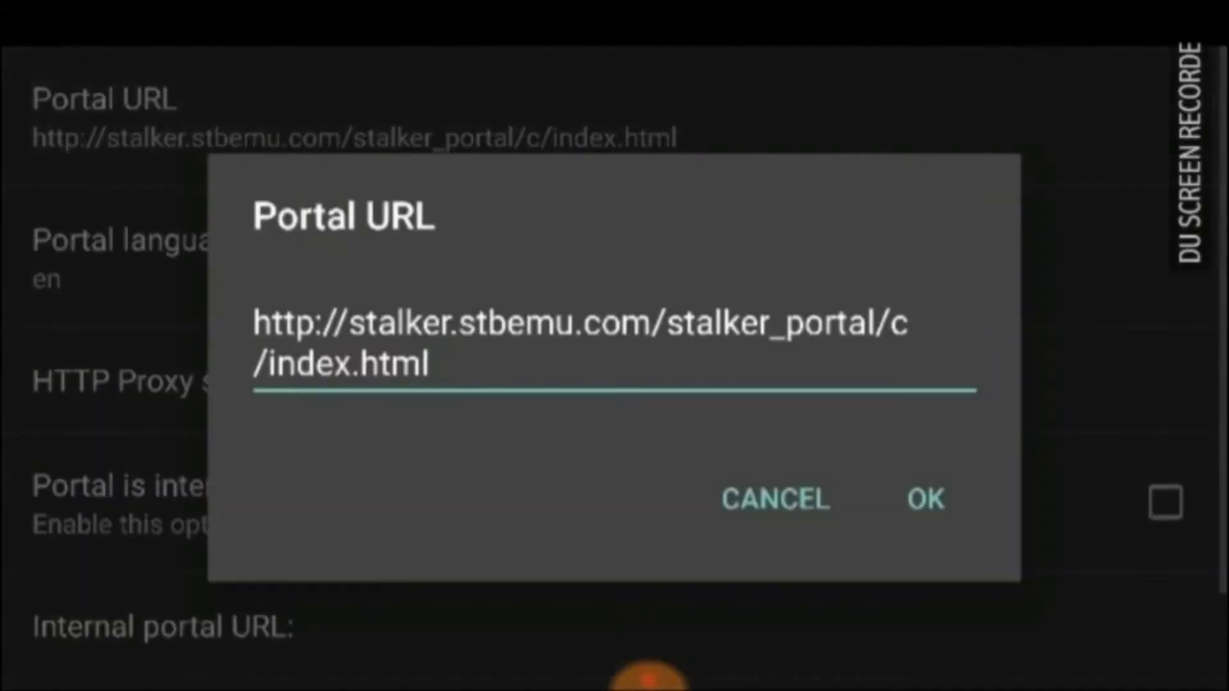
key(BackSpace)
key(BackSpace)
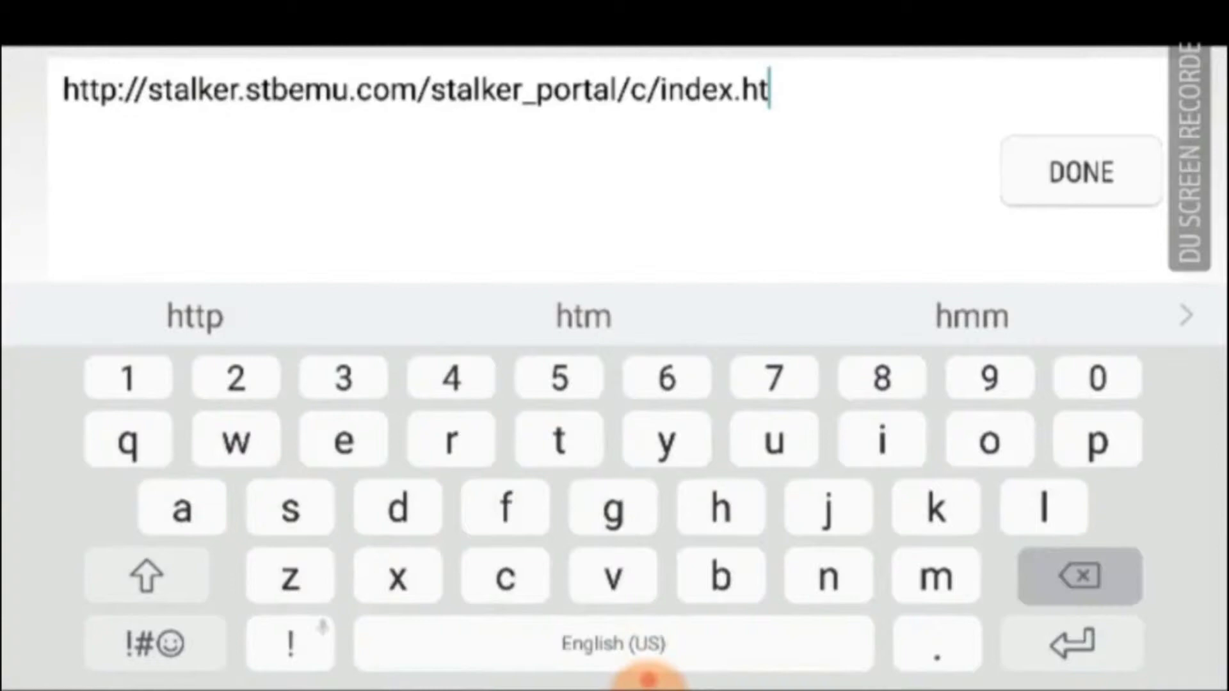
key(BackSpace)
key(BackSpace)
key(BackSpace)
text(h)
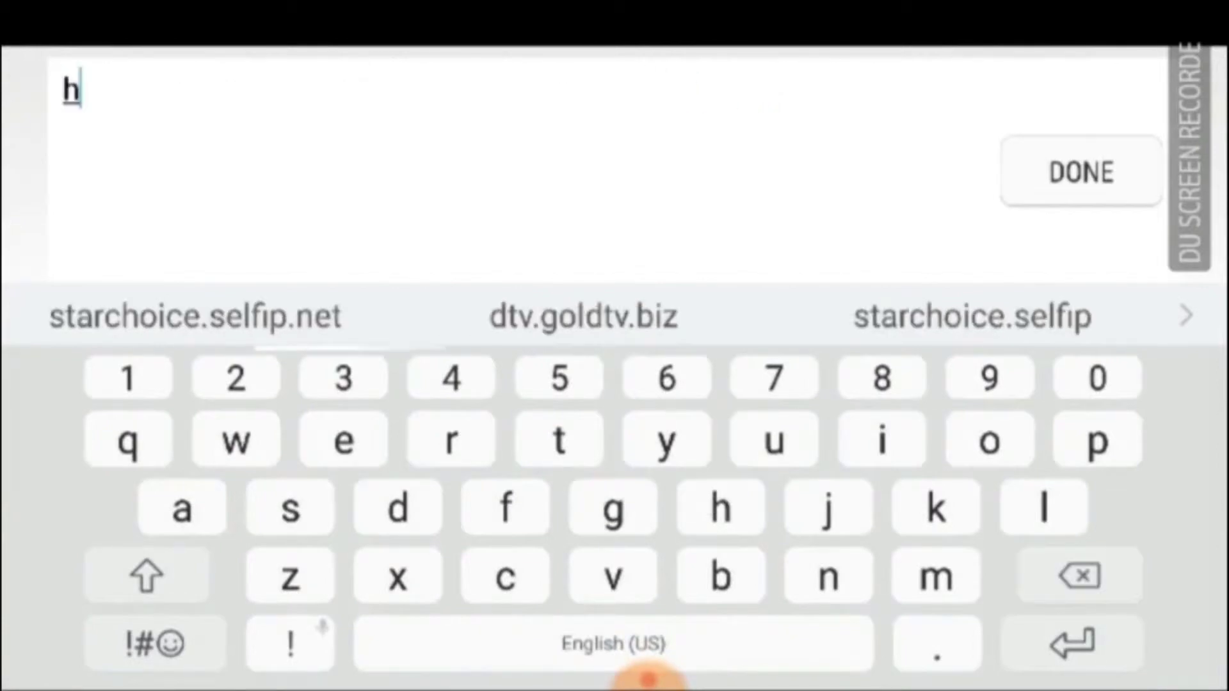
text(ttp)
click(154, 642)
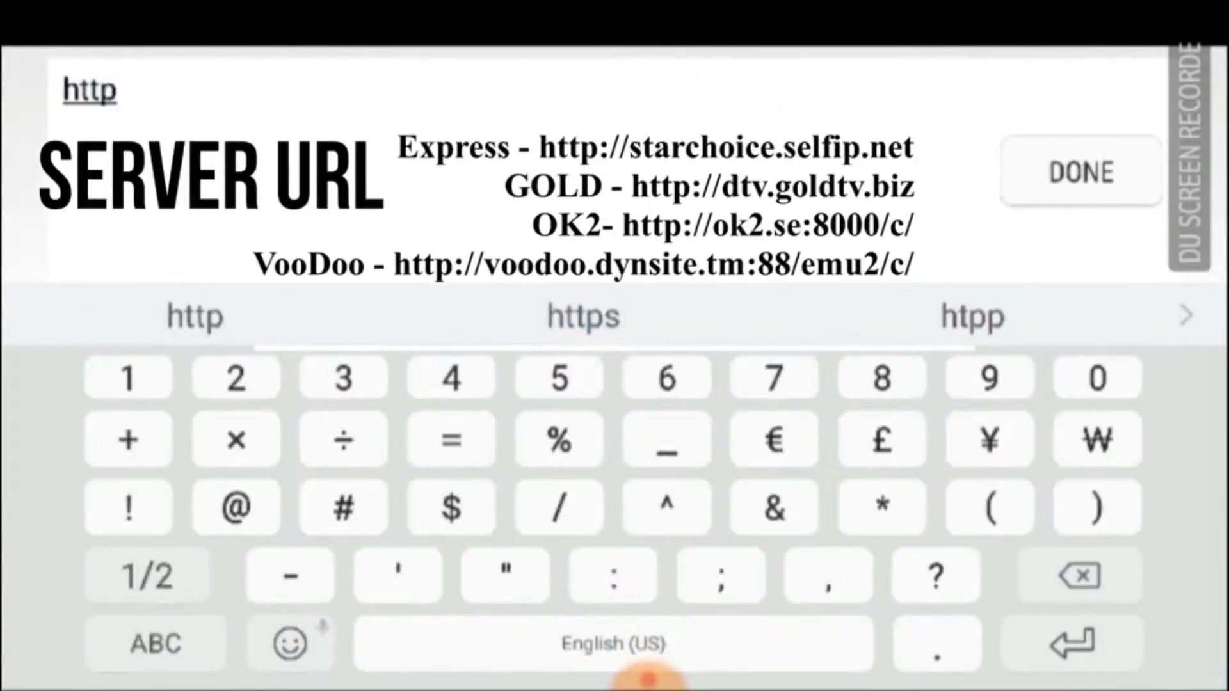
text(:/)
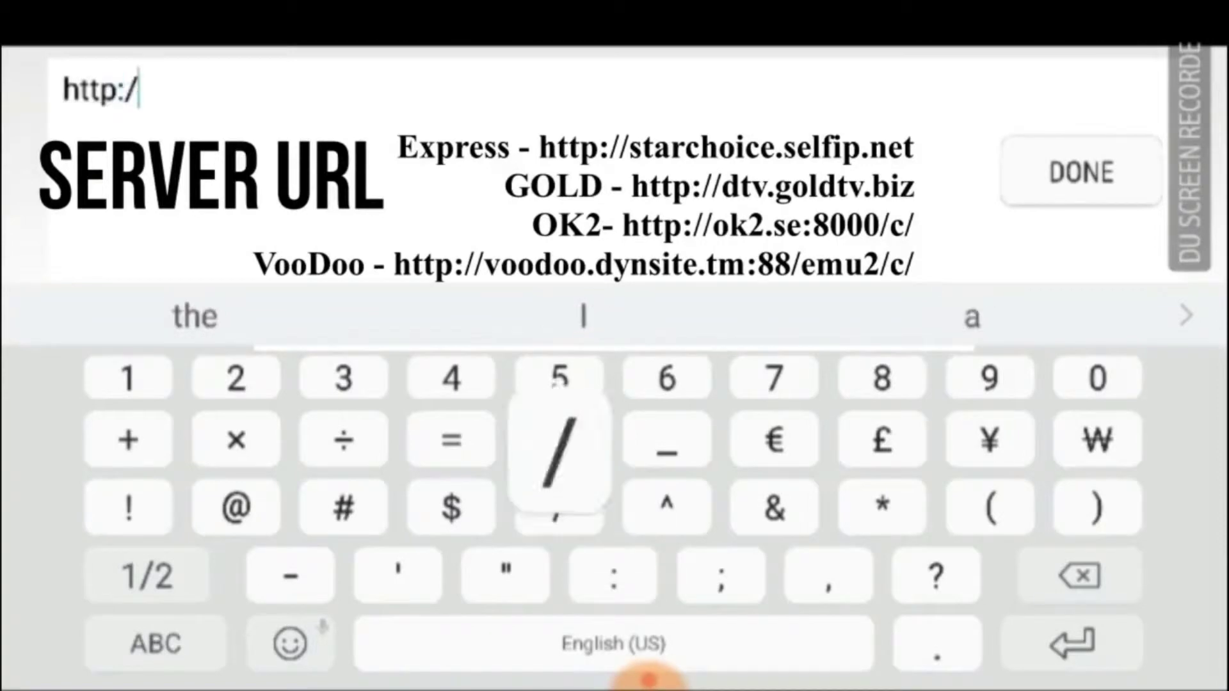
text(/)
click(154, 643)
click(195, 315)
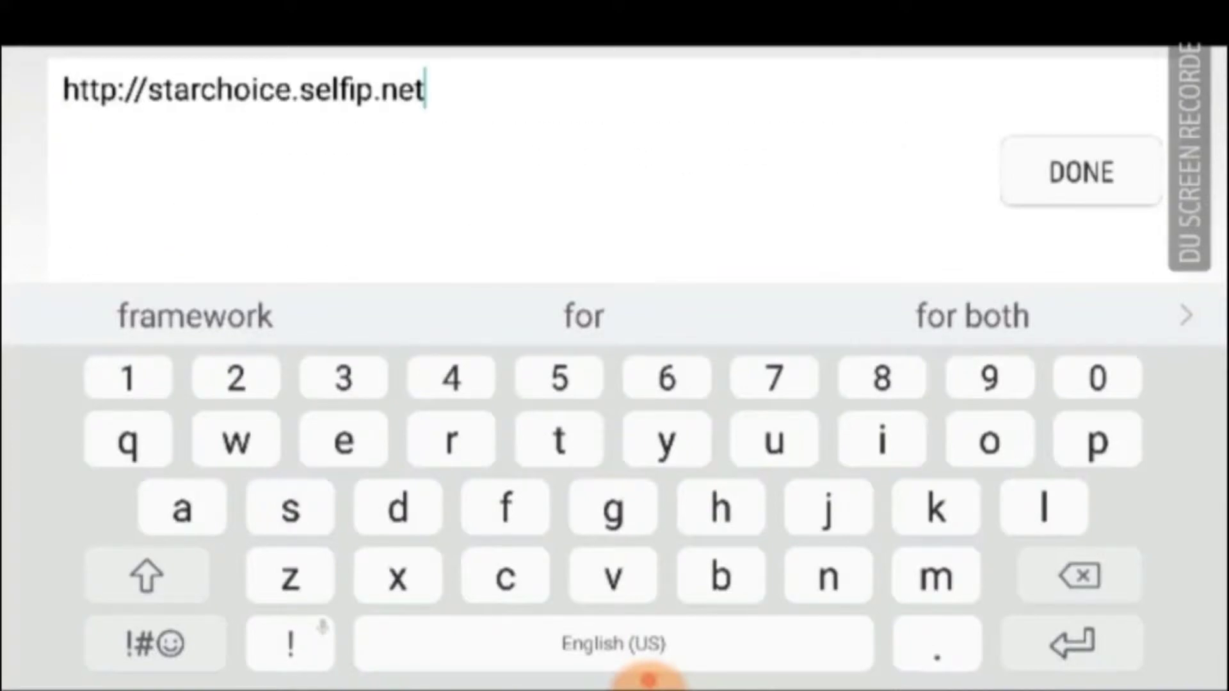
click(1080, 171)
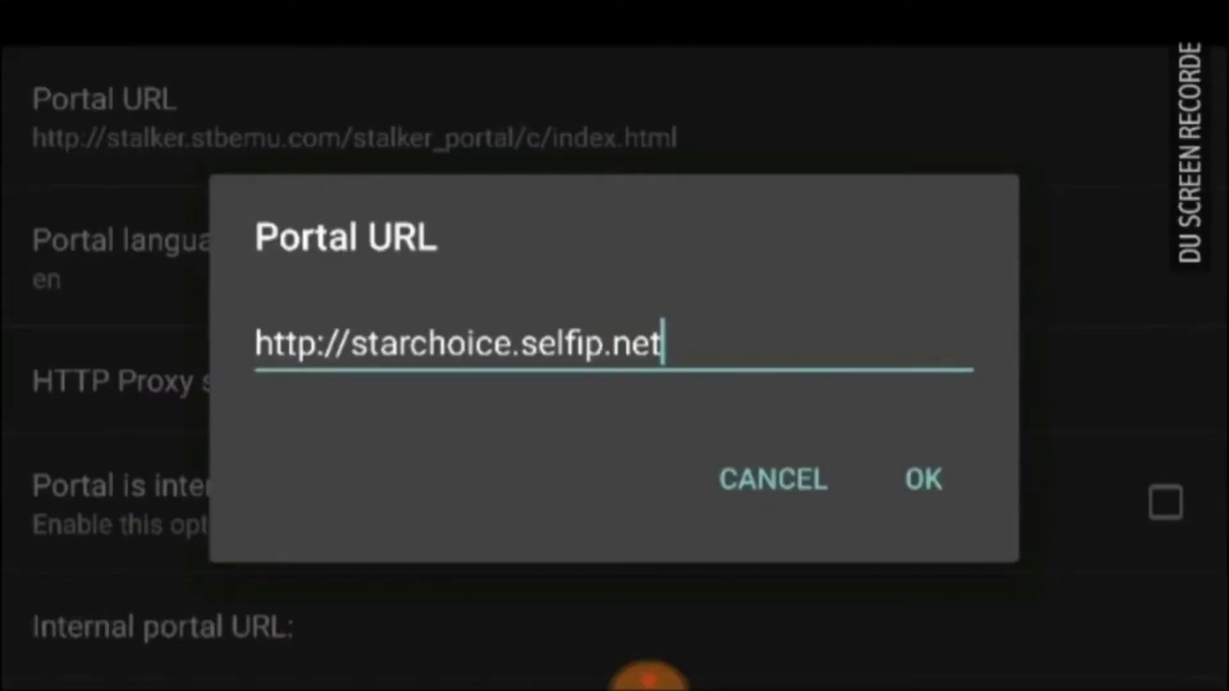
click(923, 478)
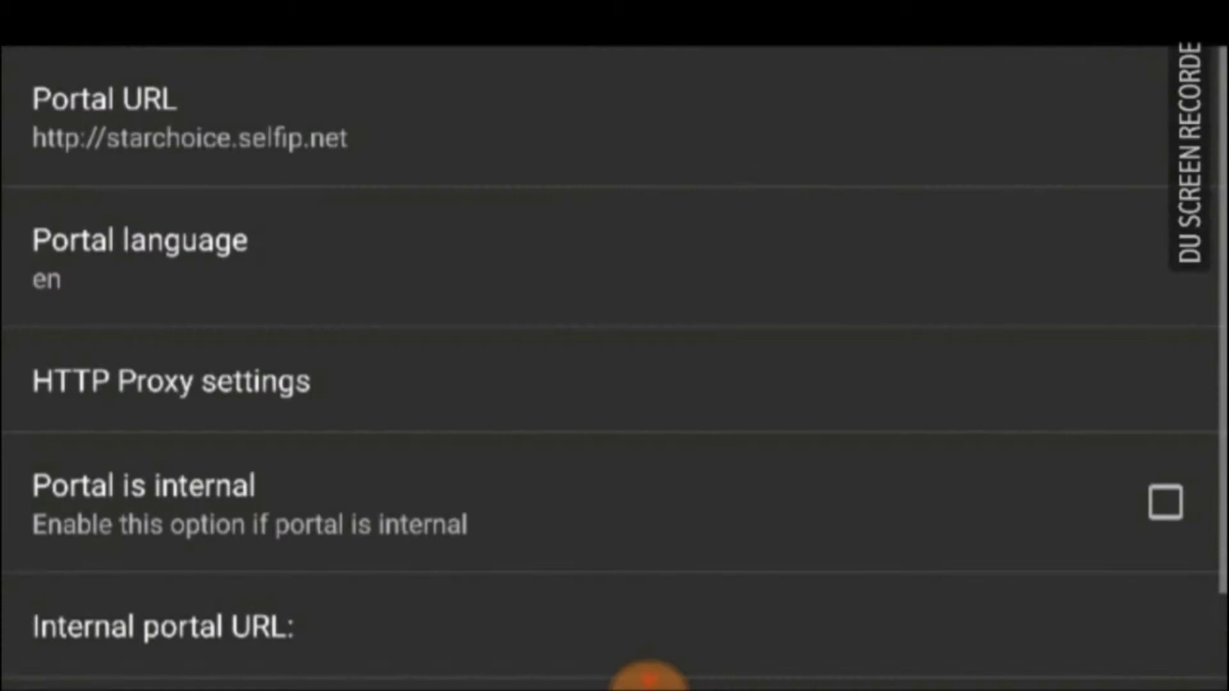
Step: Return to the profile settings and select the MAC-address entry under STB configuration
click(938, 124)
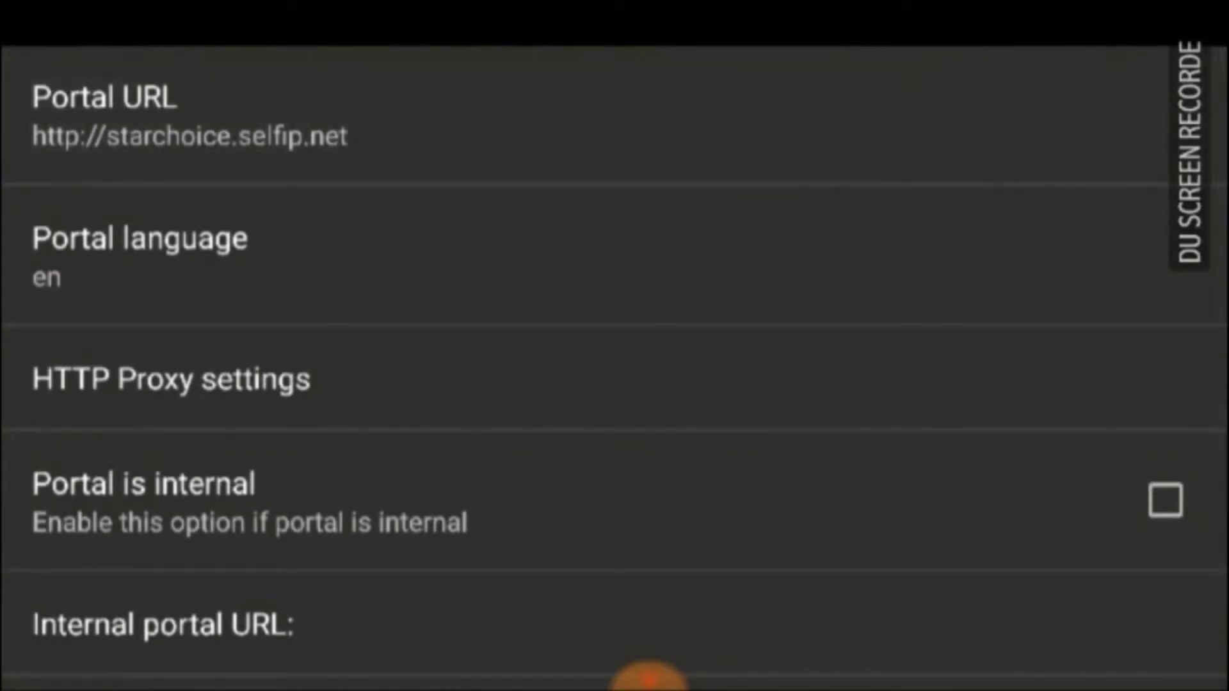
key(Escape)
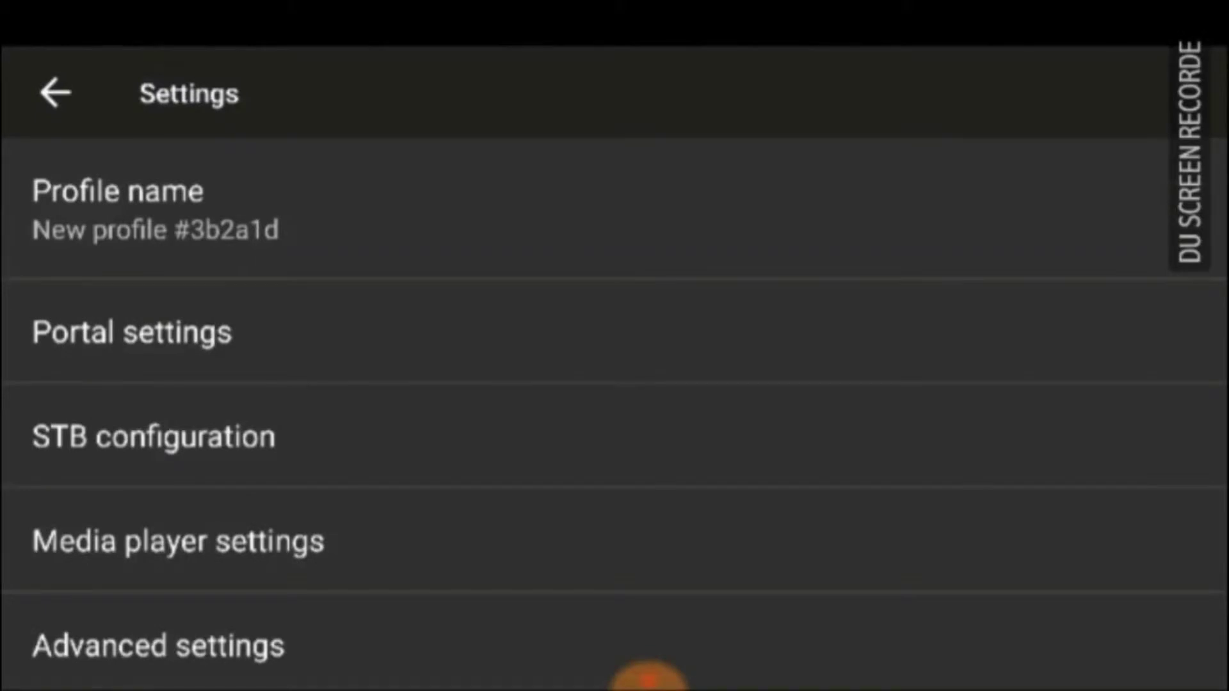
click(192, 435)
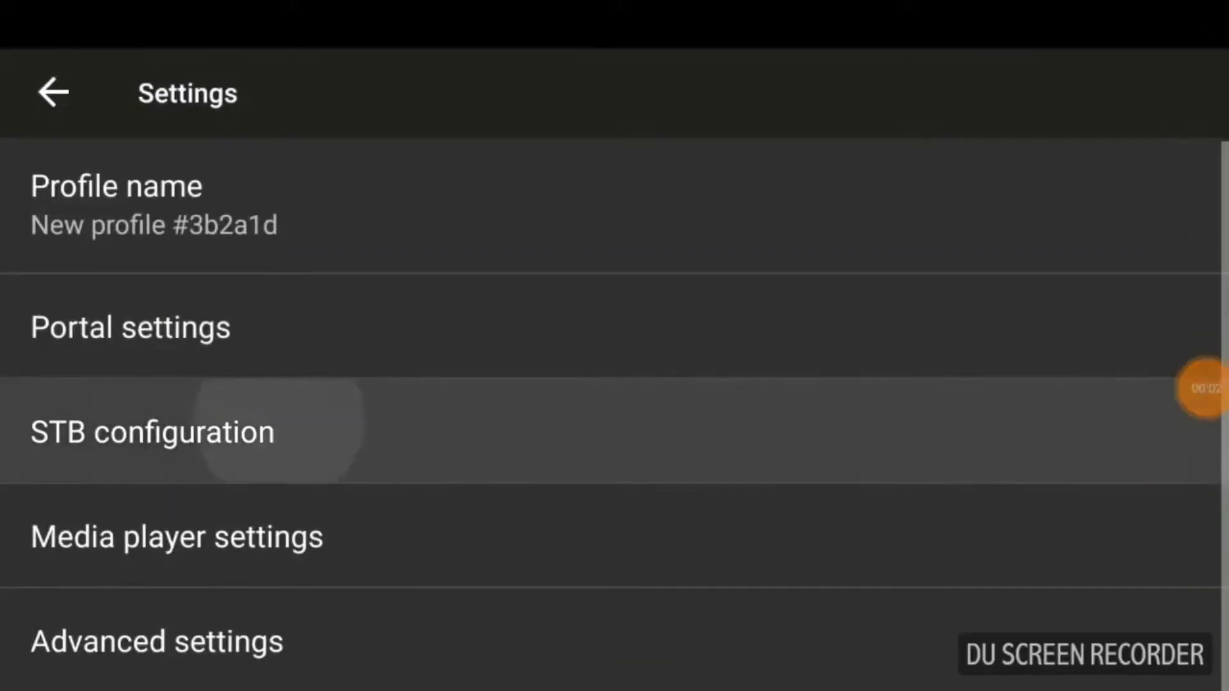
scroll(614, 345, down, 5)
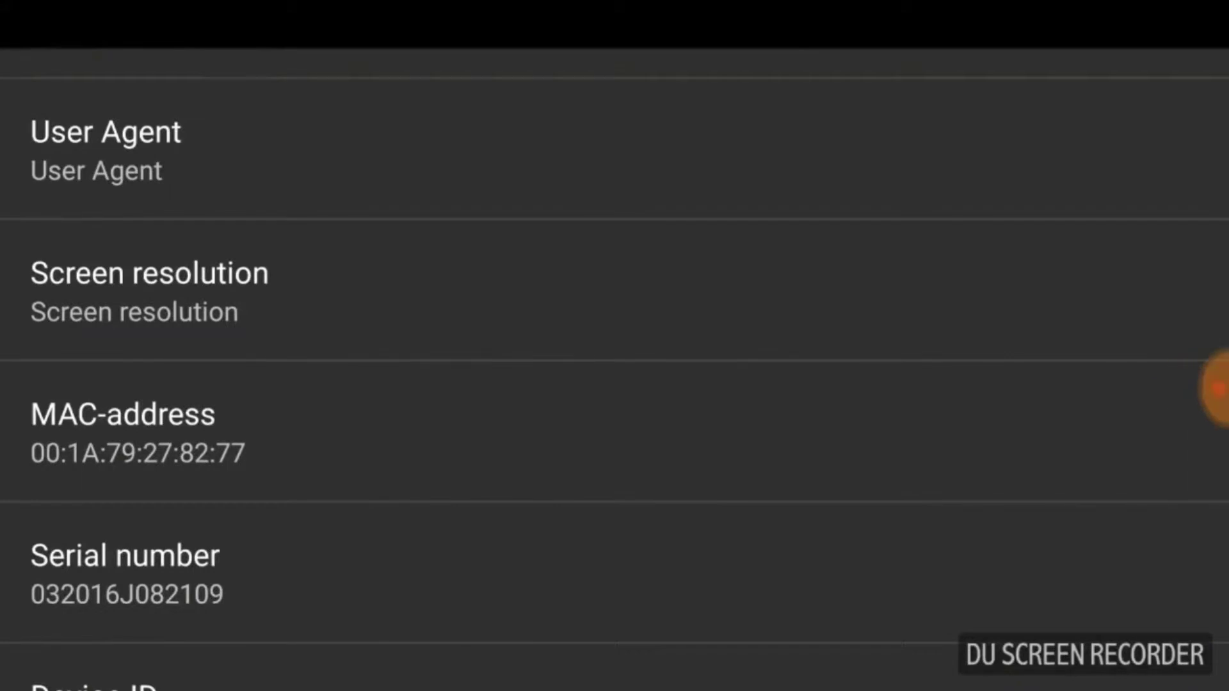
click(614, 432)
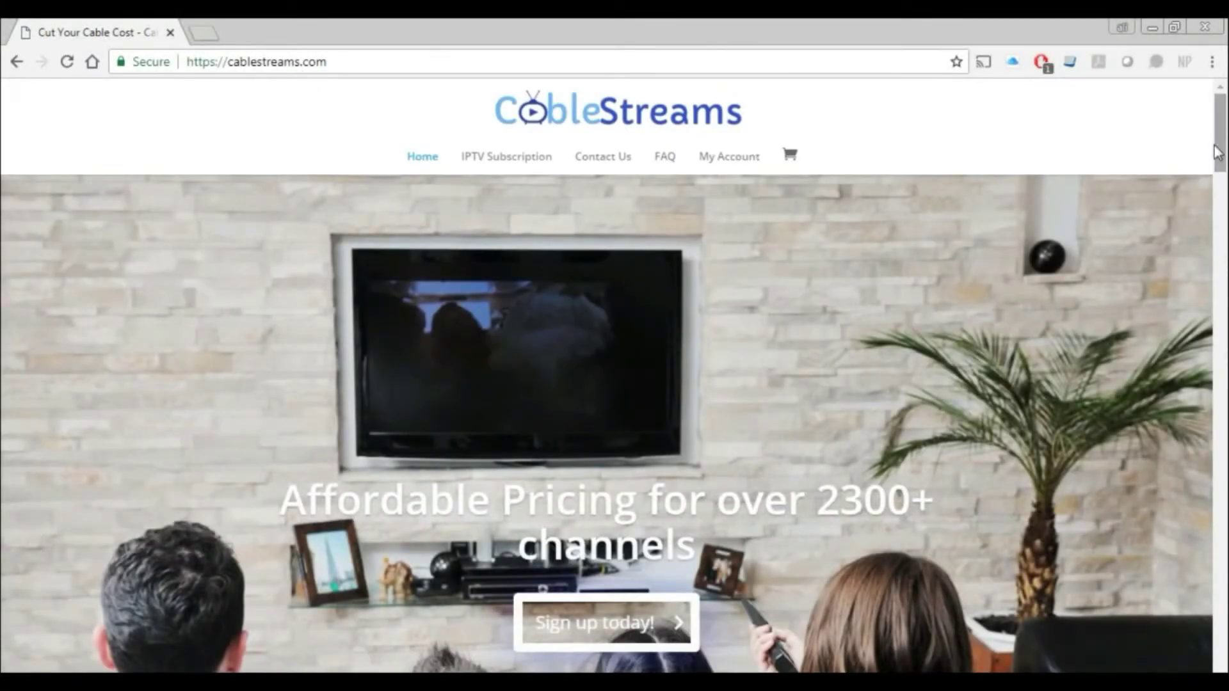
Step: Go to CableStreams' IPTV Subscription category and open the 1 MONTH product page
scroll(1217, 152, down, 3)
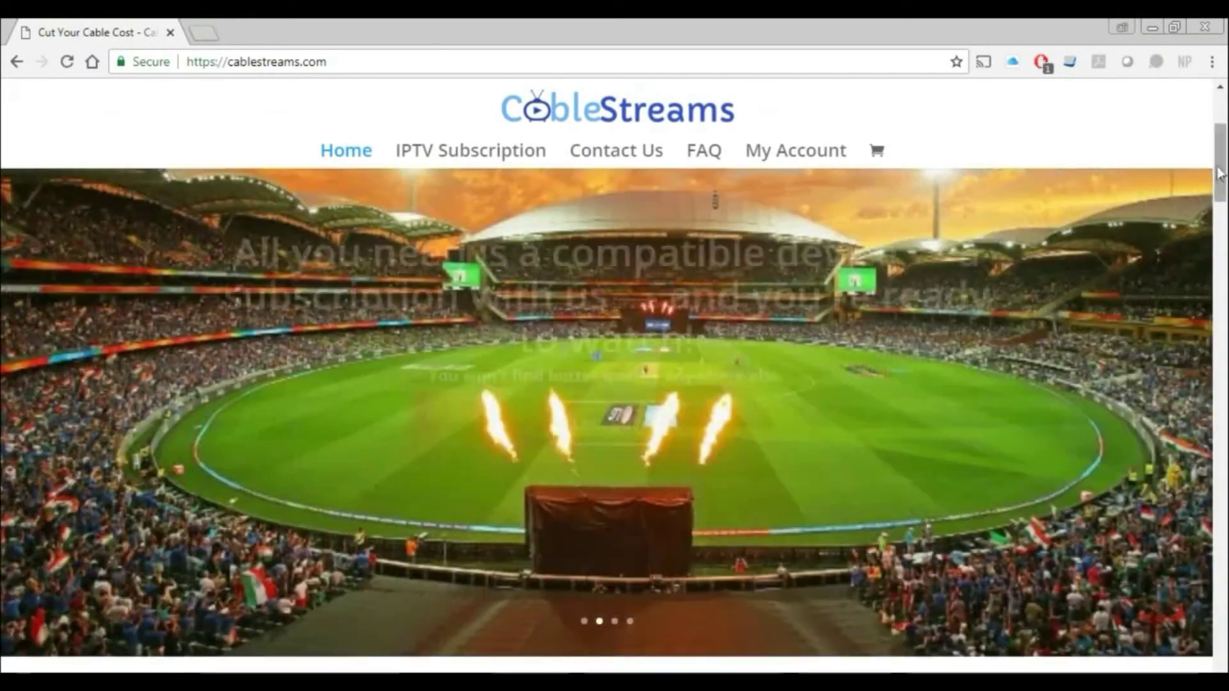
mouse_move(1218, 173)
mouse_down()
mouse_move(1221, 419)
mouse_move(1219, 115)
mouse_up()
click(488, 157)
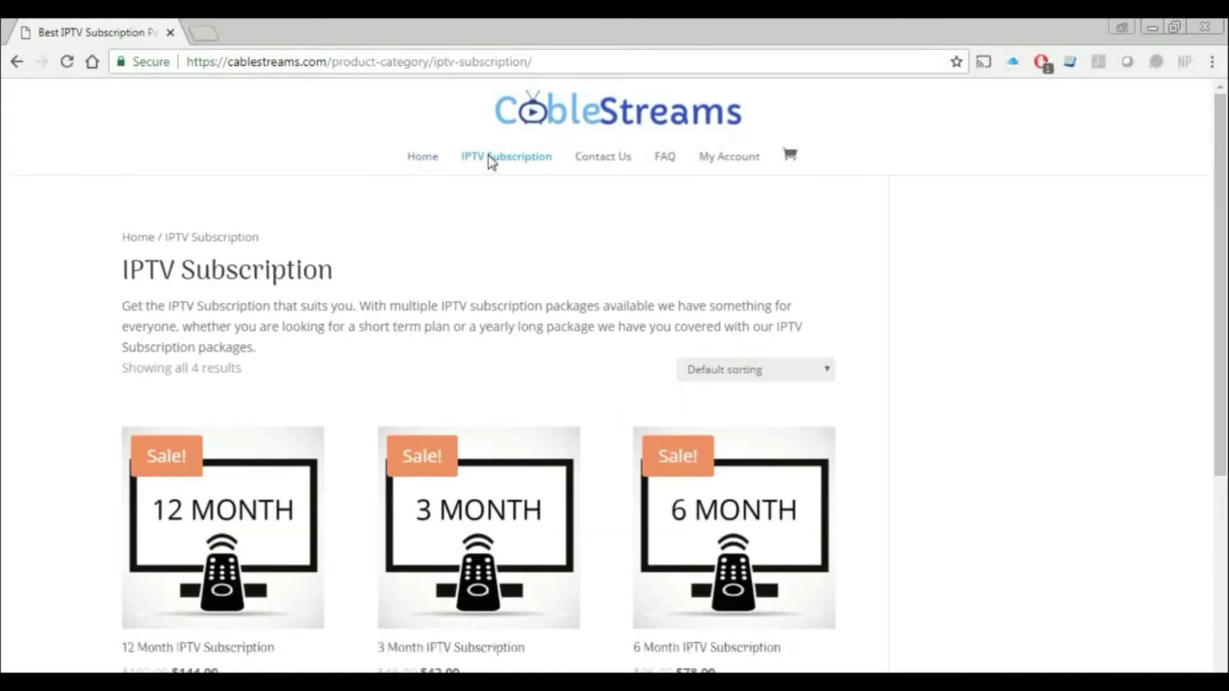
scroll(628, 531, down, 3)
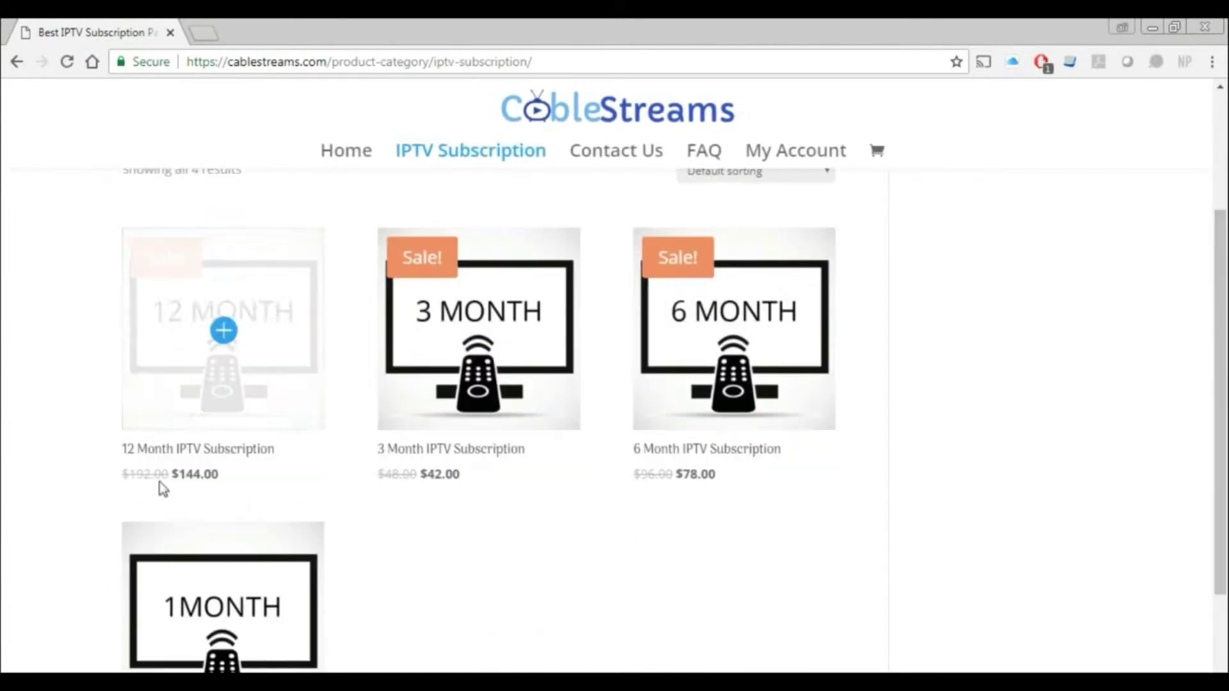
click(238, 619)
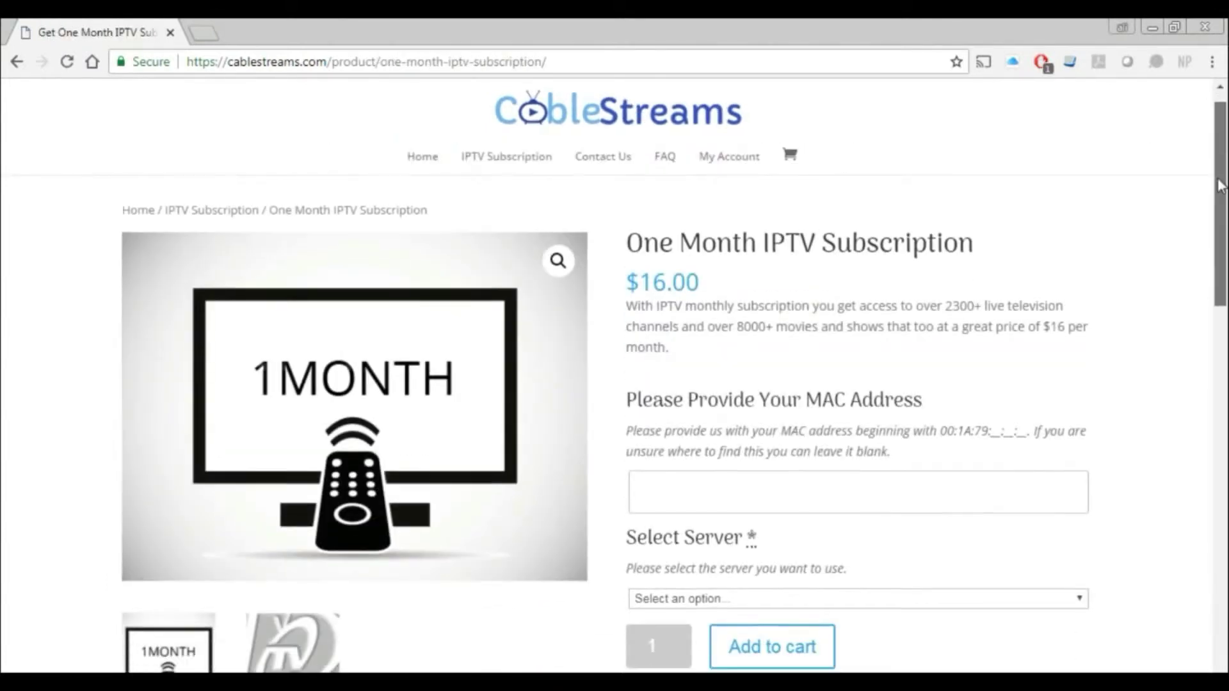
drag(1219, 186, 1219, 250)
Step: Autofill the MAC address, select IPTV Express as server, and add the subscription to the cart
click(851, 301)
click(813, 406)
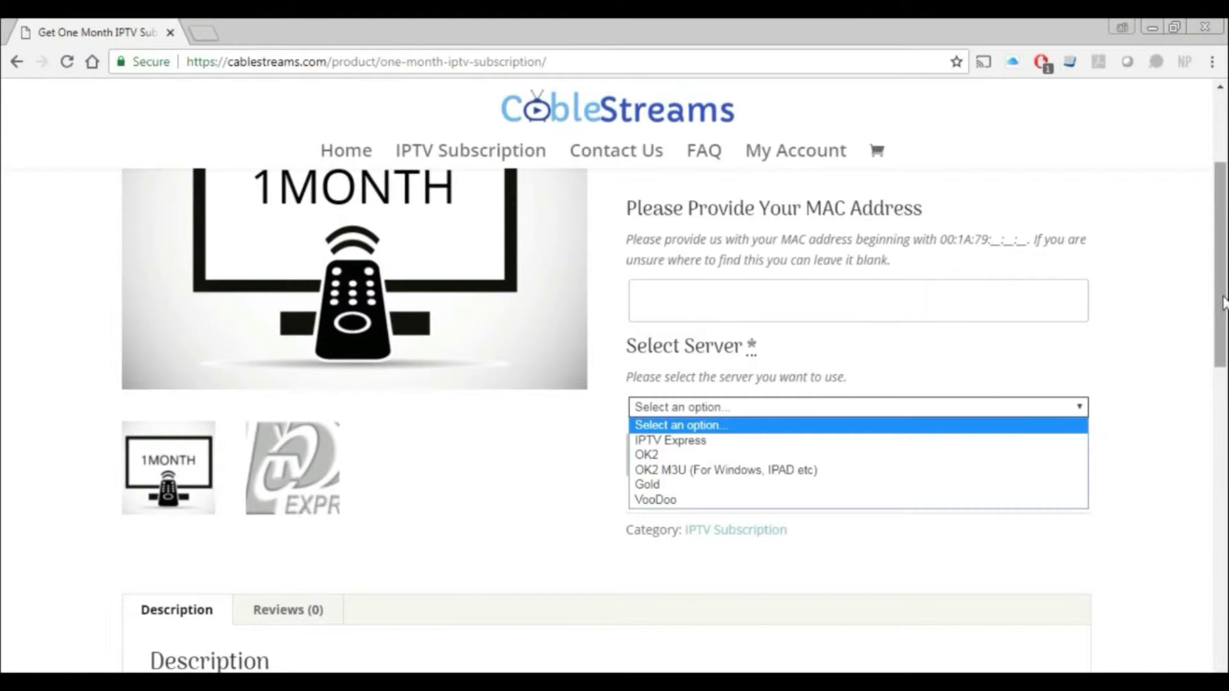
click(864, 301)
click(867, 341)
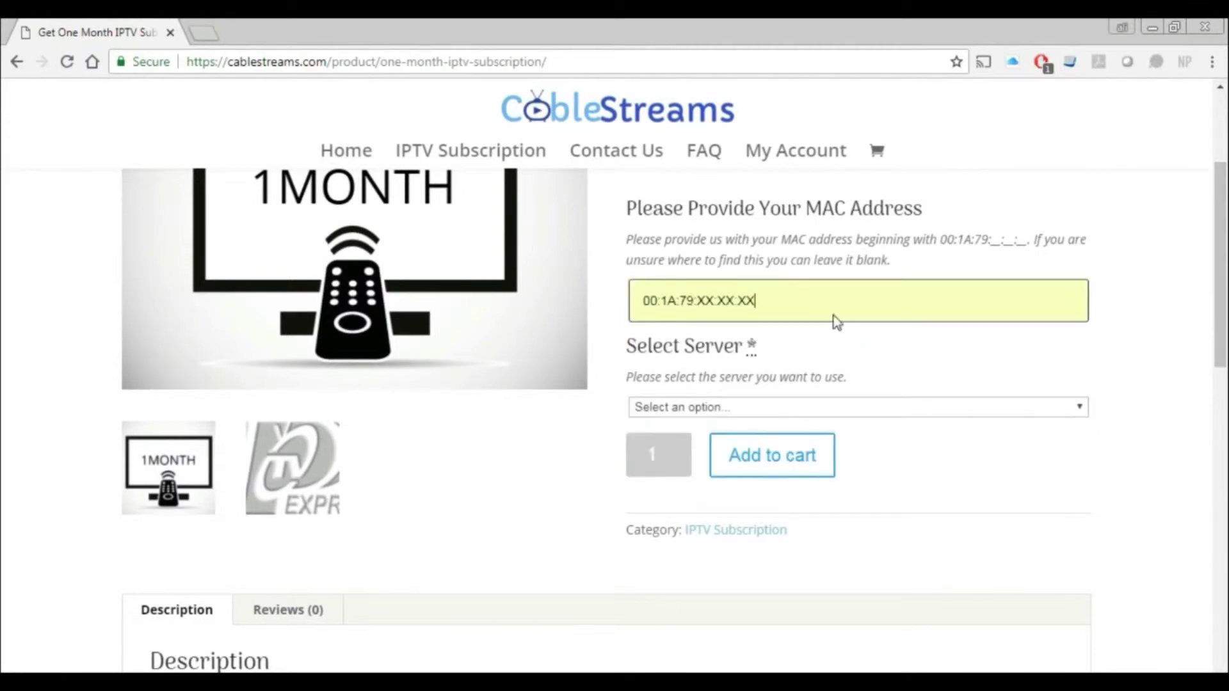
click(788, 407)
click(728, 440)
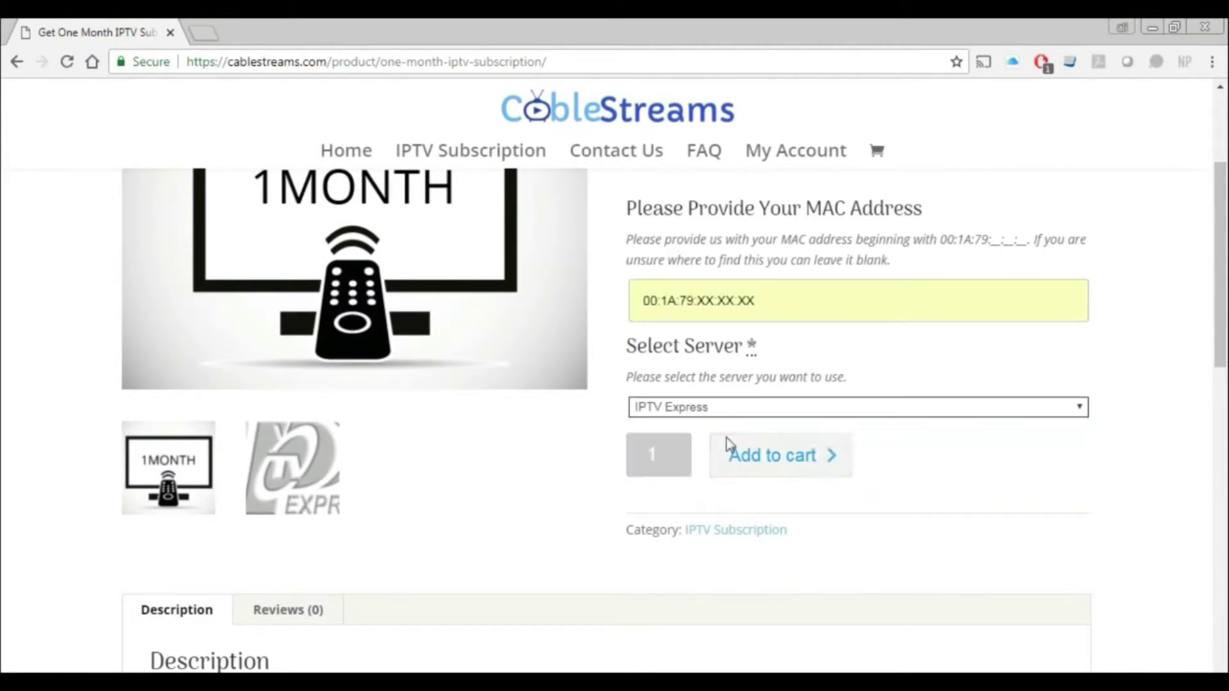
scroll(576, 531, down, 1)
scroll(755, 570, up, 2)
click(771, 535)
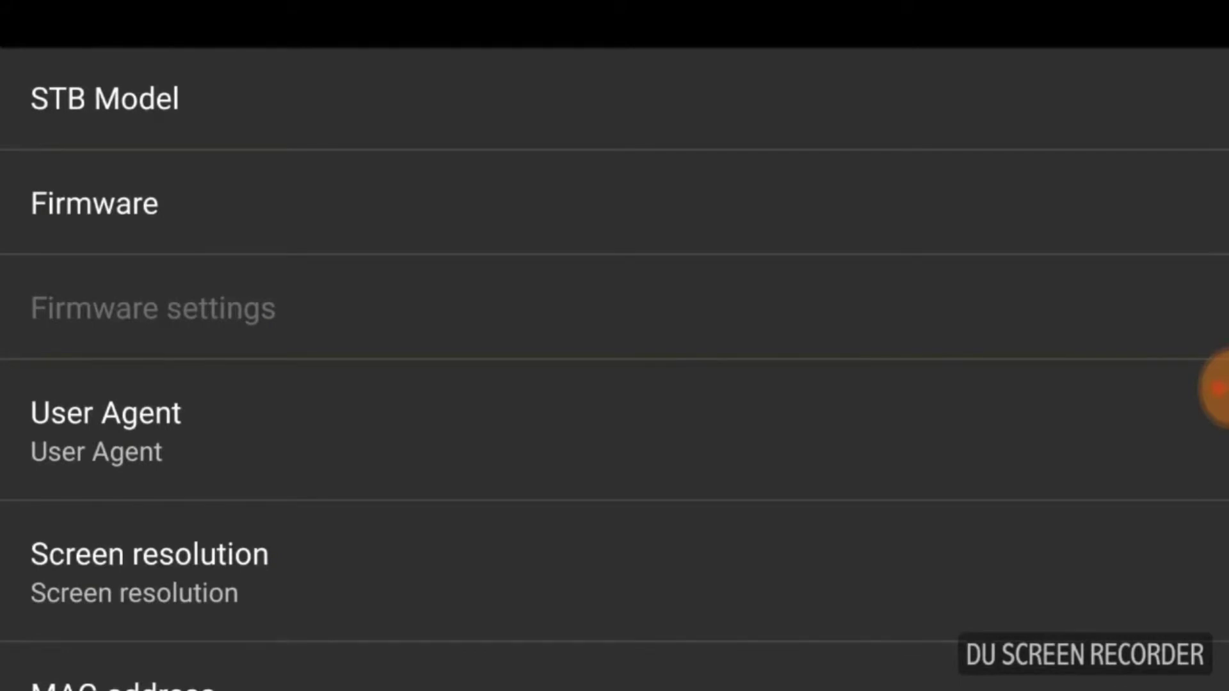
Step: Back out of settings and choose New profile #3b2a1d from the ⋮ menu's Profile list
key(Escape)
key(Escape)
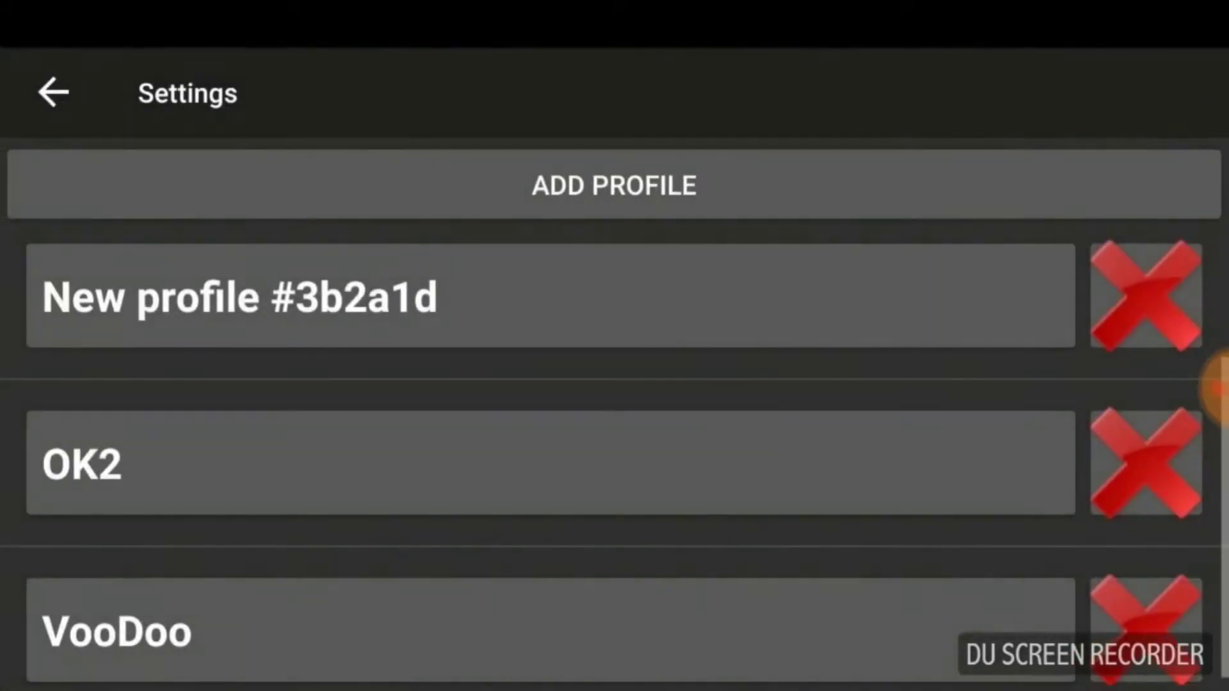
key(Escape)
key(Escape)
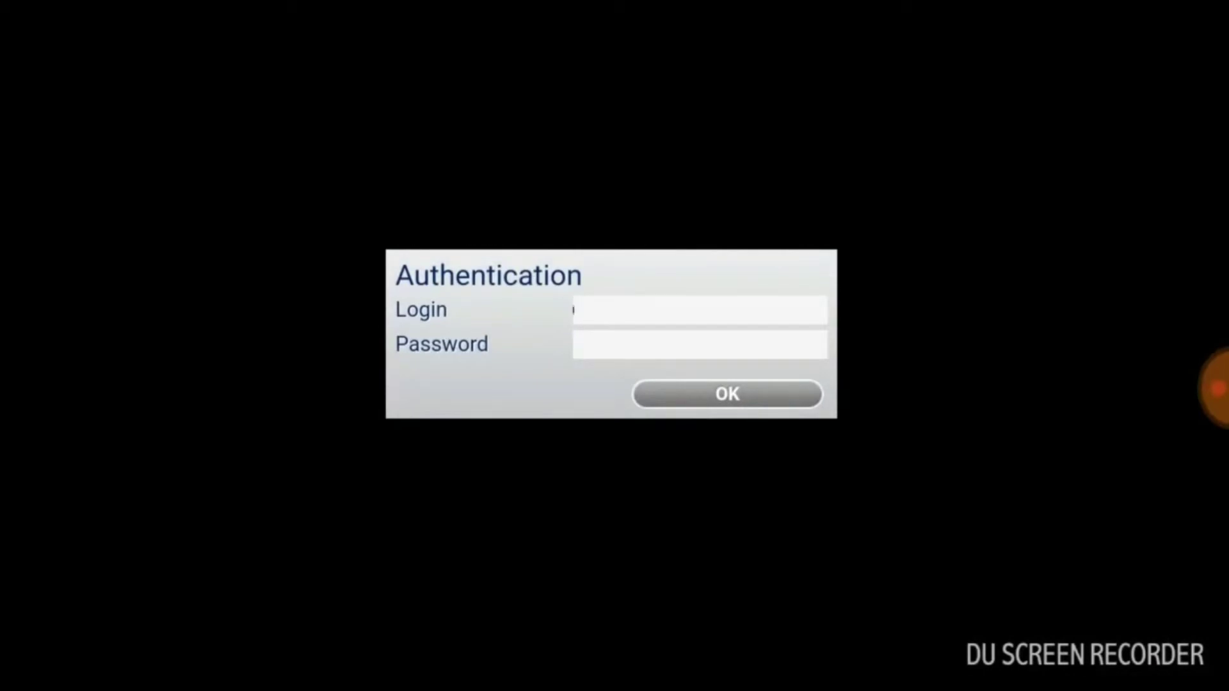
click(1152, 125)
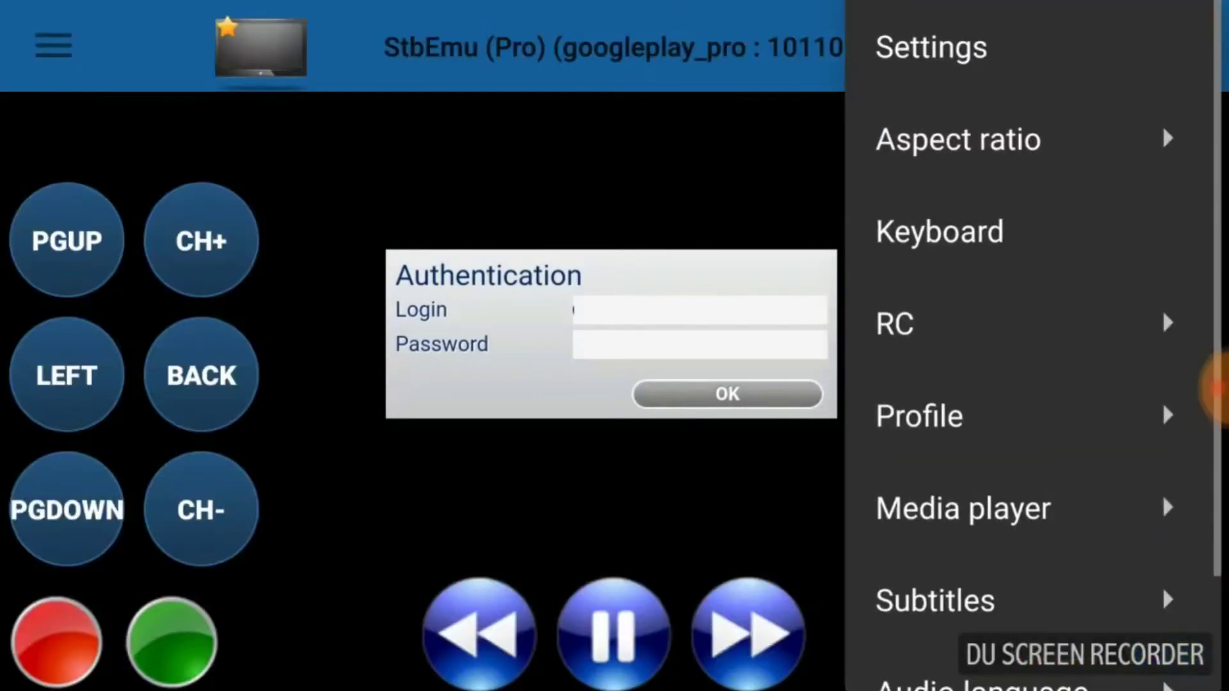
click(1029, 406)
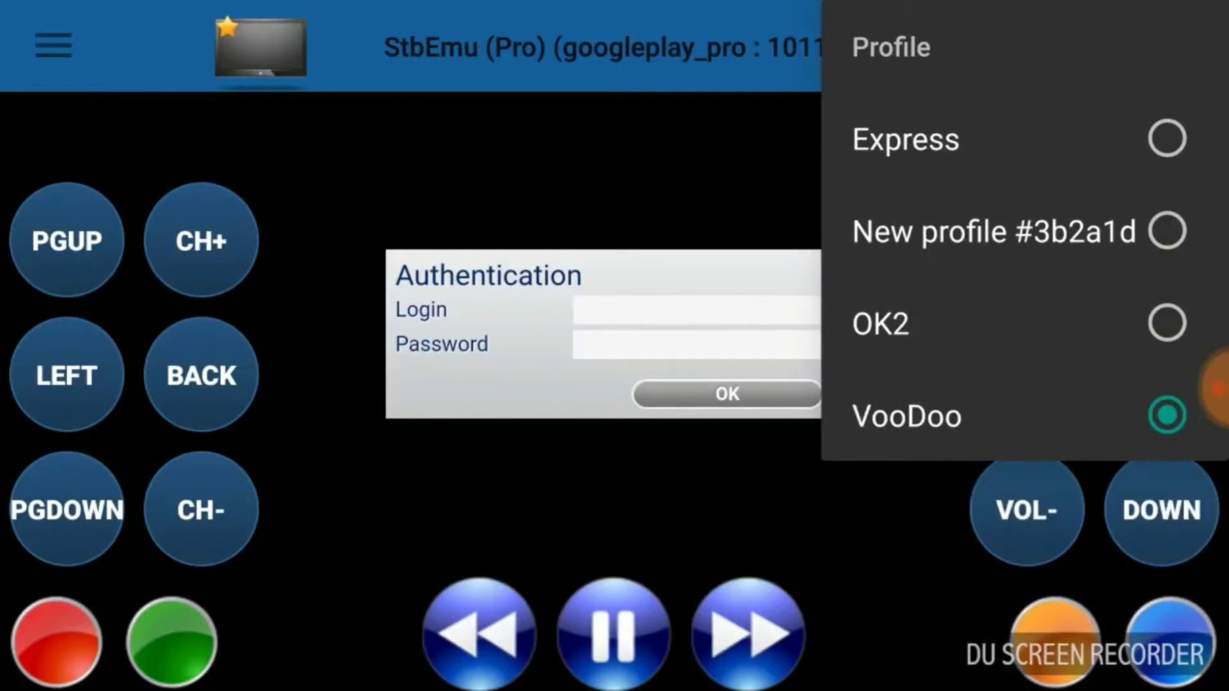
click(1166, 231)
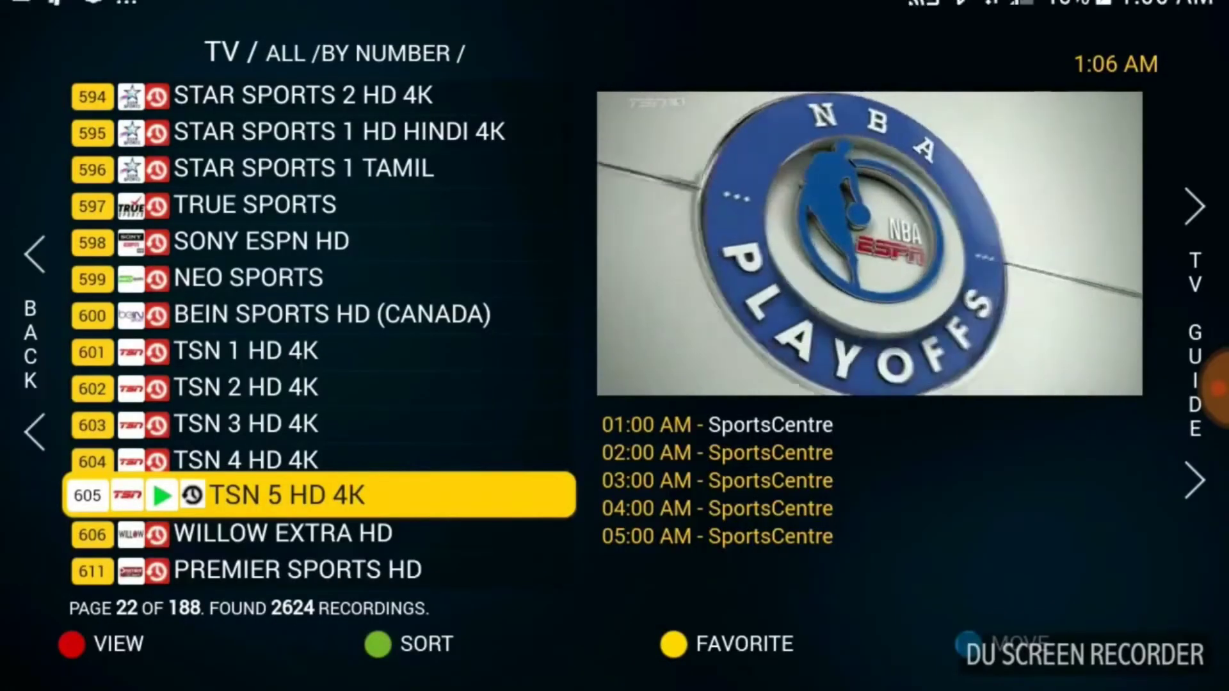
Step: Browse to the ALL TV category, play TSN 5 HD 4K, then go back to the main menu
key(Escape)
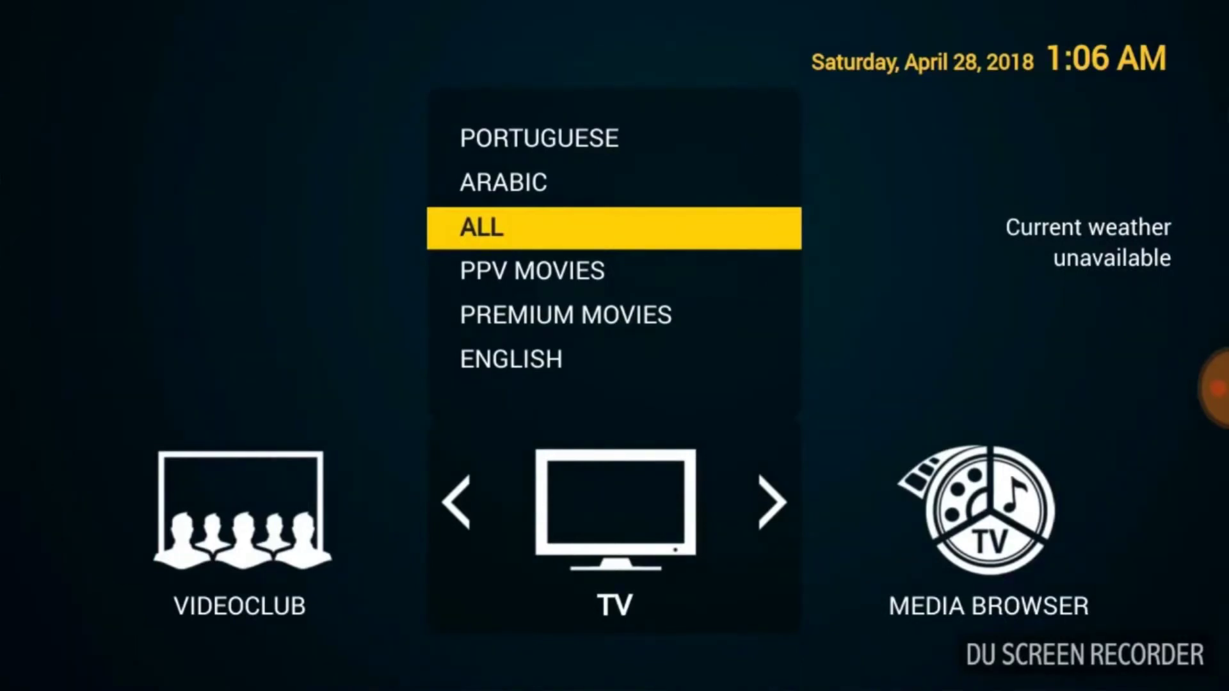
click(1154, 126)
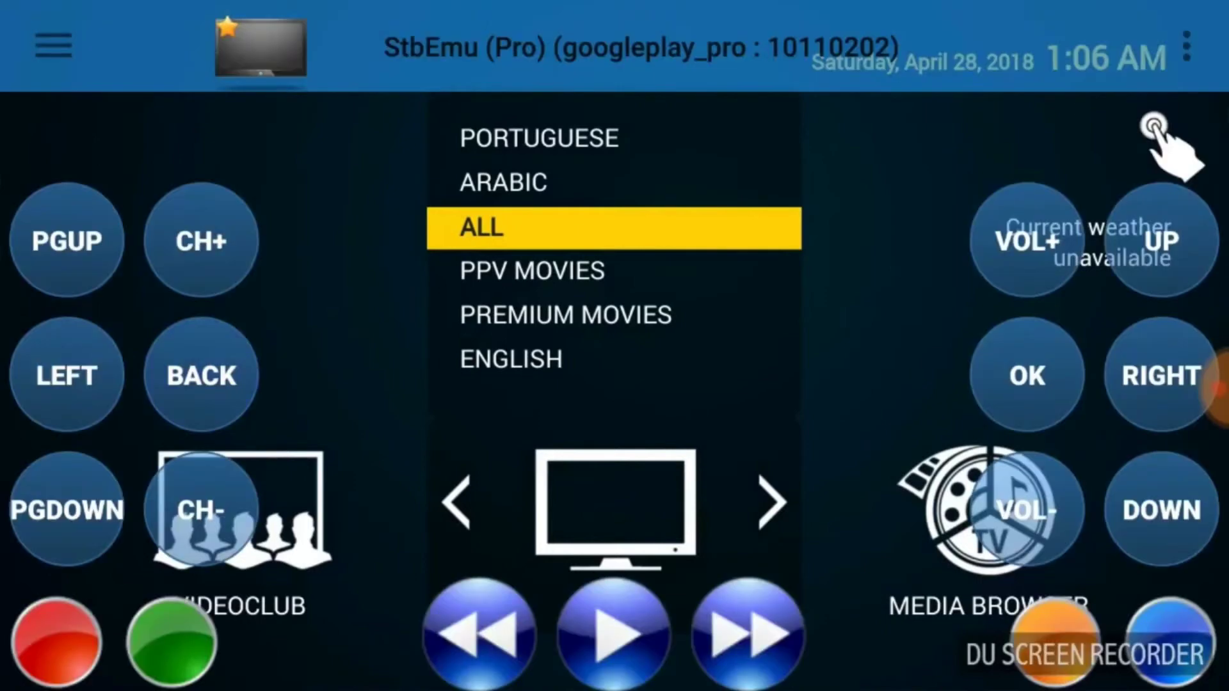
key(Down)
key(Down)
key(Down)
key(Down)
key(Down)
key(Down)
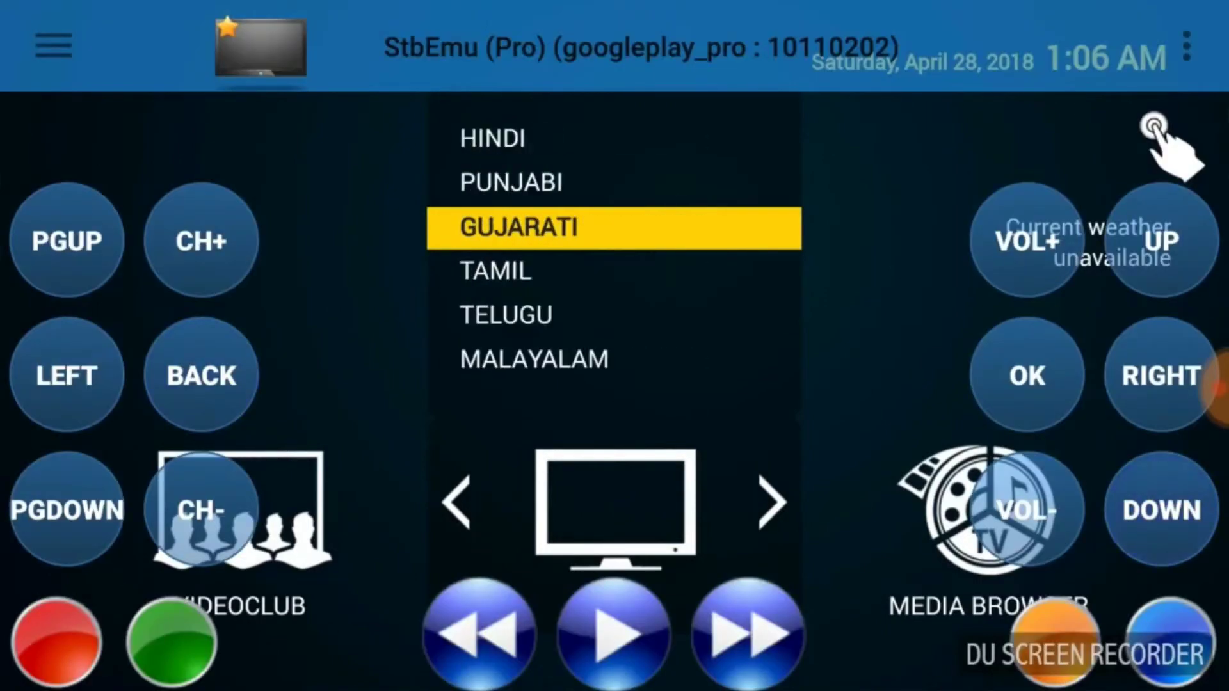
key(Down)
key(Down)
key(Down)
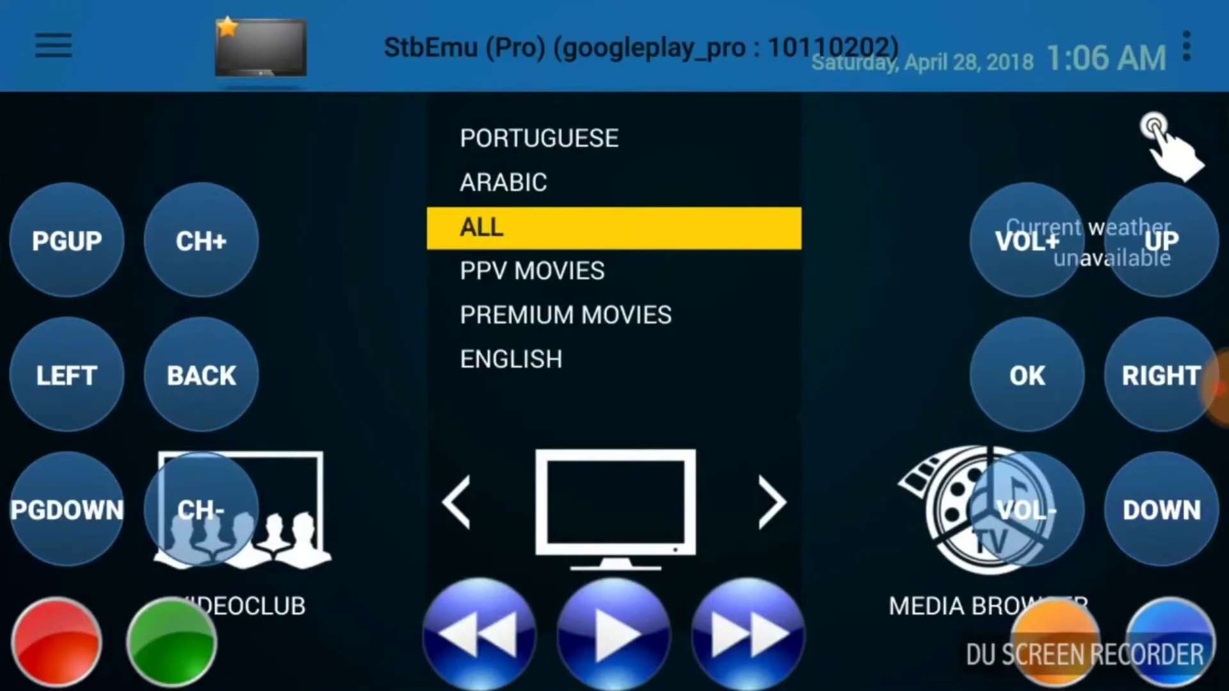
key(Down)
key(Up)
key(Return)
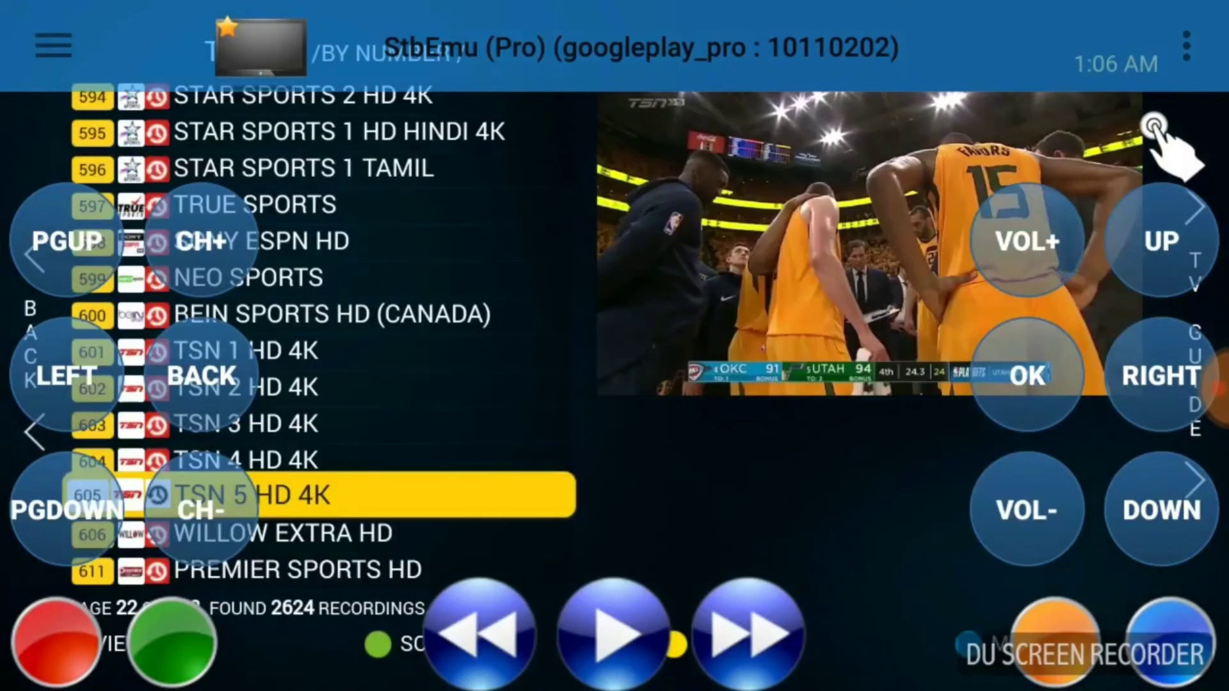
key(Return)
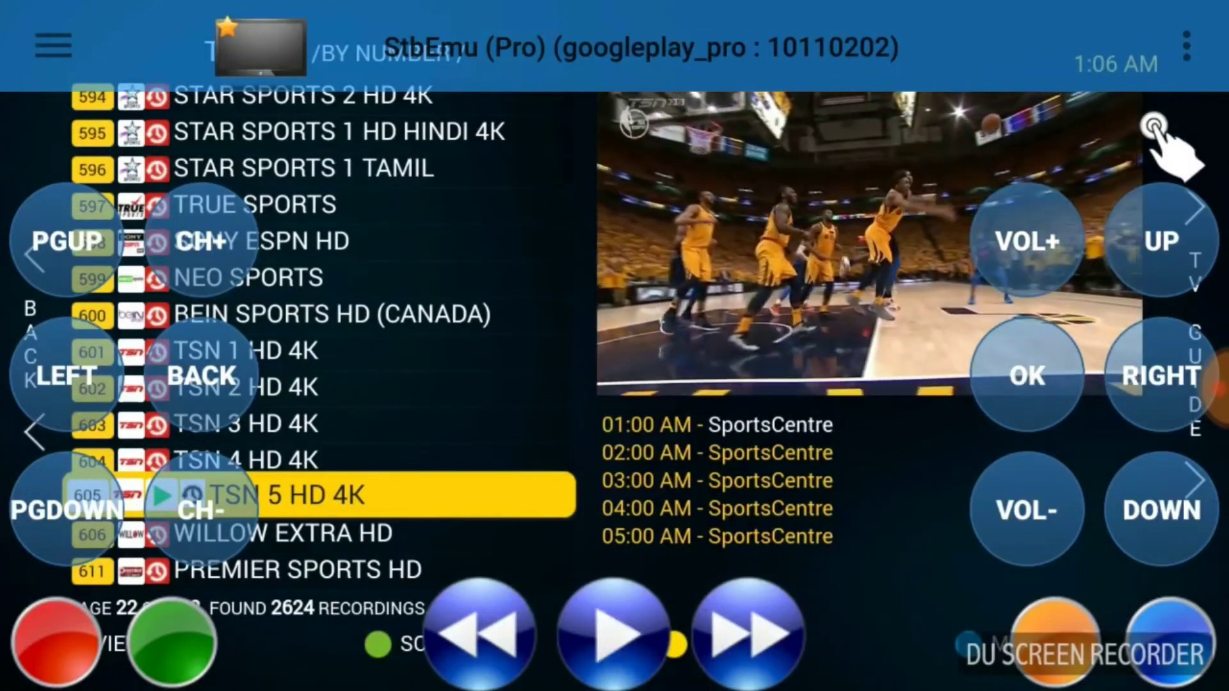
key(Escape)
click(1154, 126)
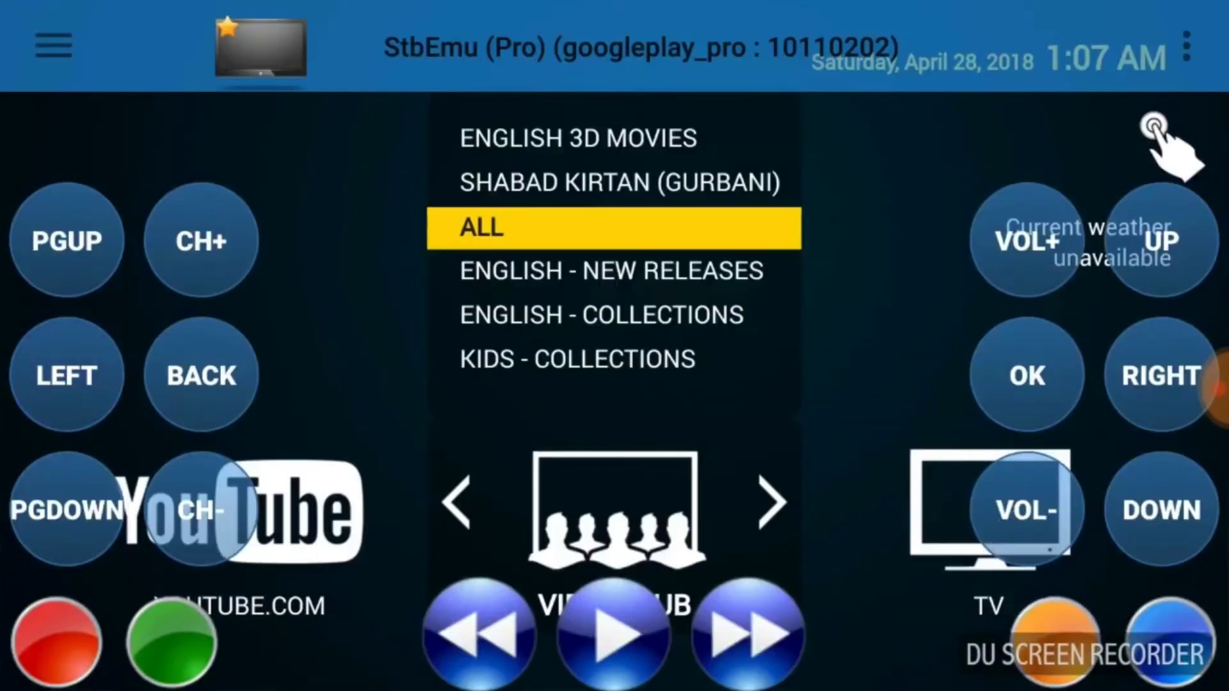
key(Return)
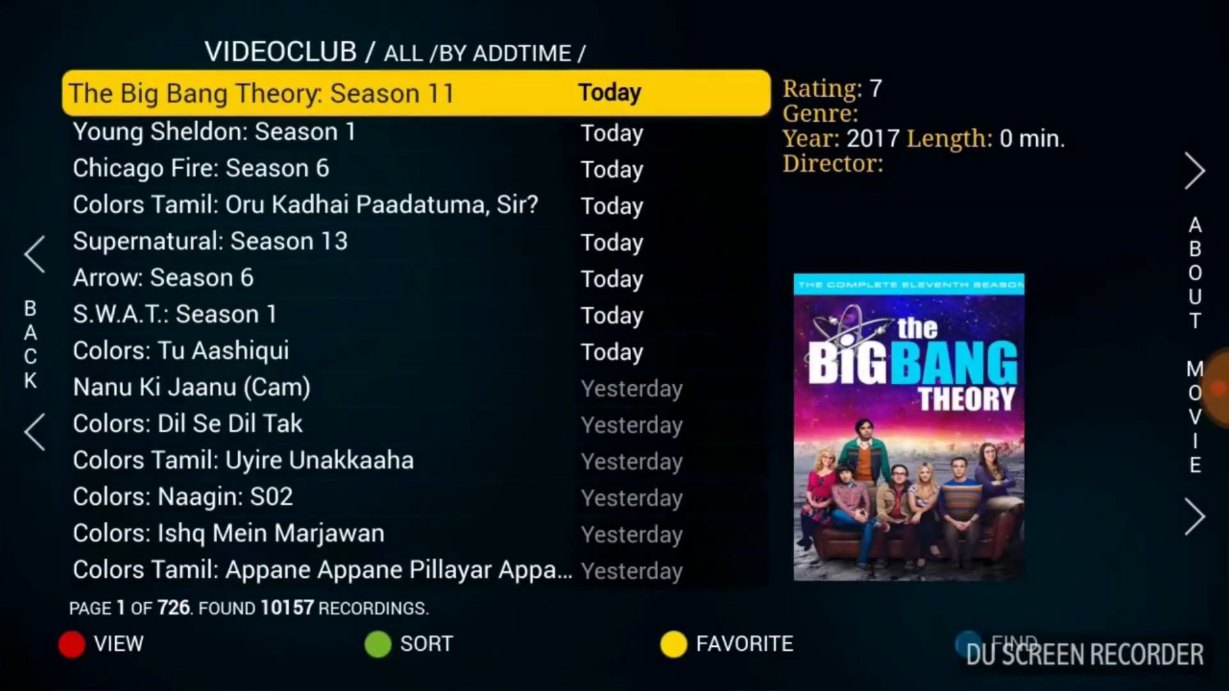
key(Escape)
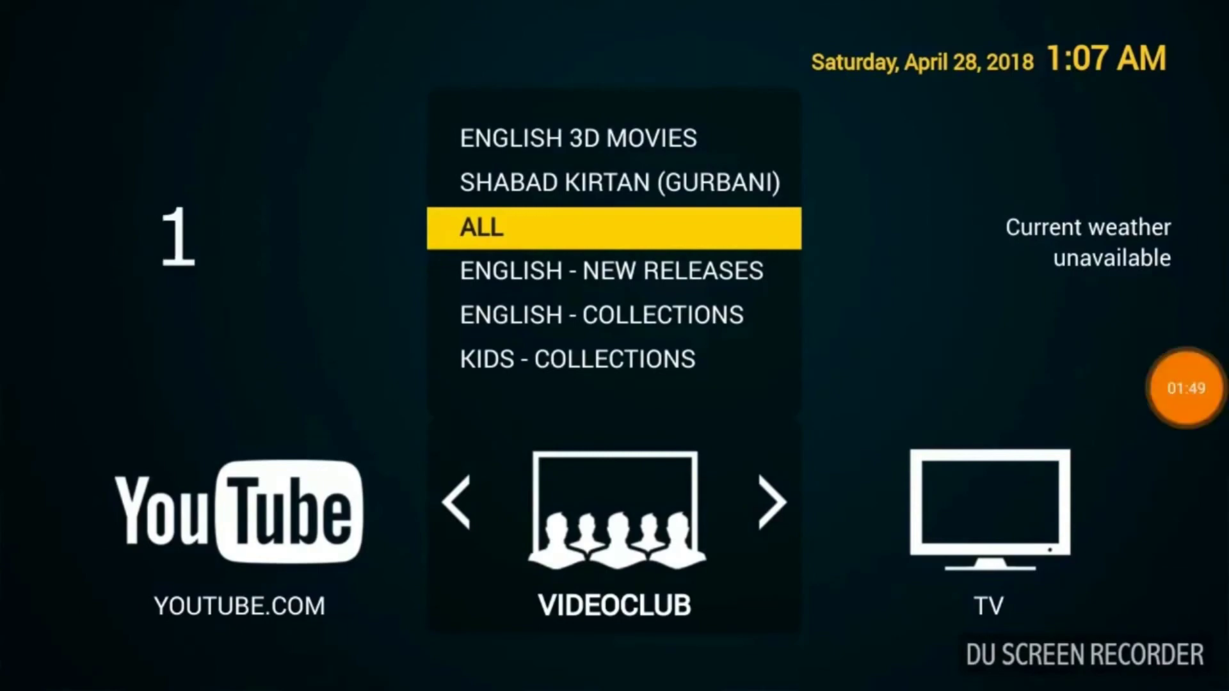